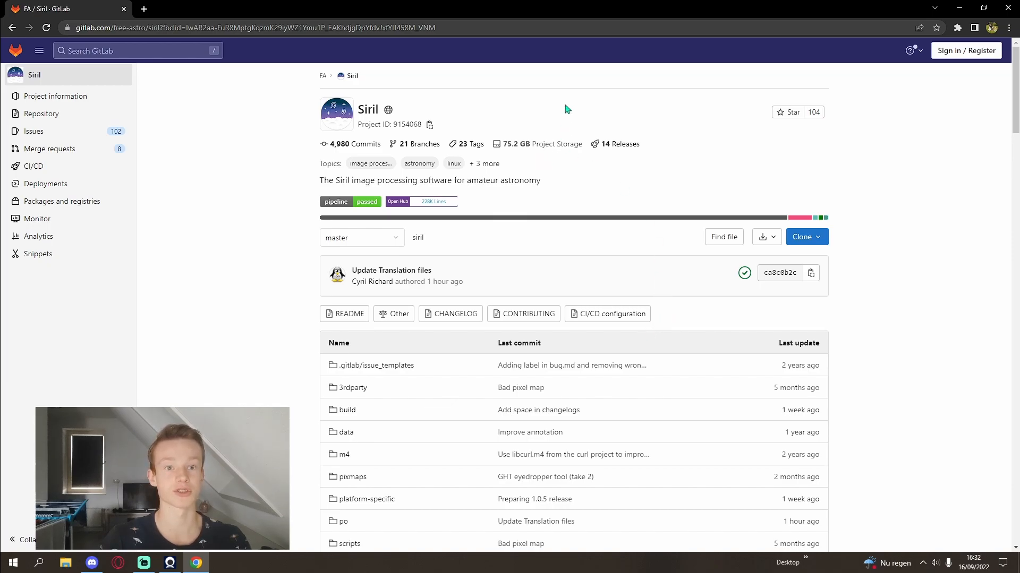
Look over the source code and artifact download options of the Siril repository, and minimize the browser.
{"action": "left_click", "coordinate": [763, 243]}
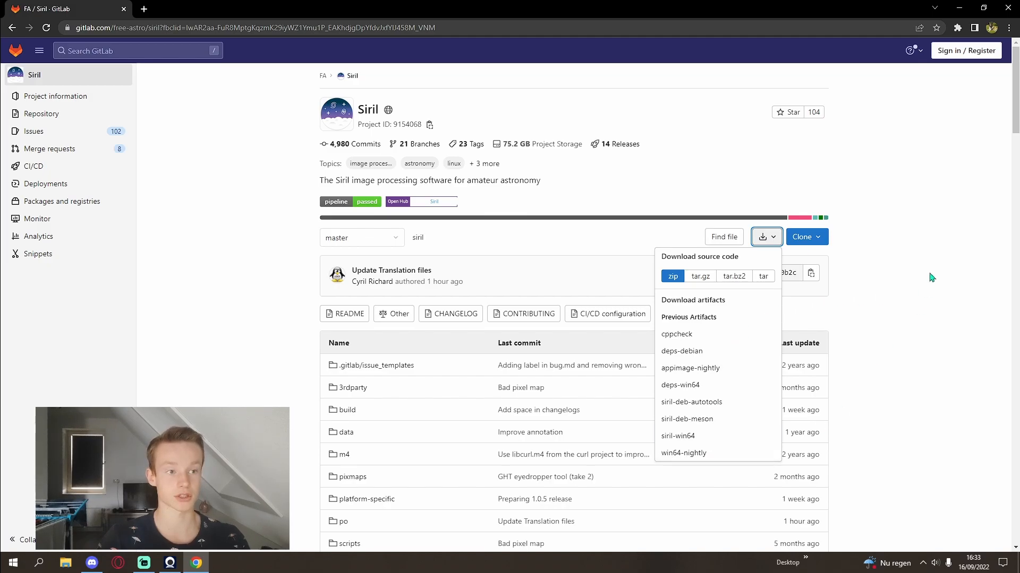
{"action": "left_click", "coordinate": [936, 190]}
{"action": "left_click", "coordinate": [959, 8]}
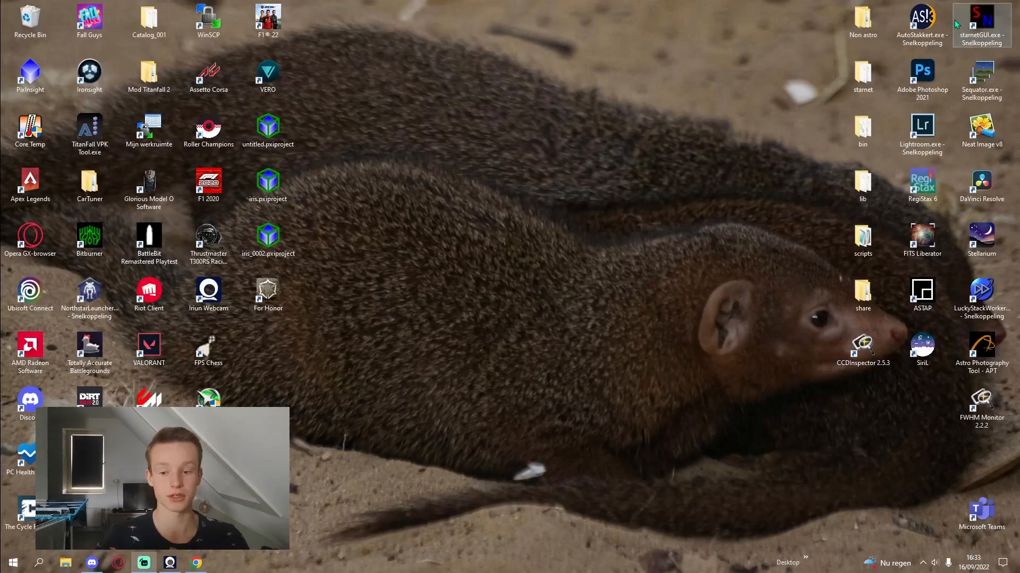
Open the Downloads folder in a maximized File Explorer window.
{"action": "key", "text": "super"}
{"action": "type", "text": "fi"}
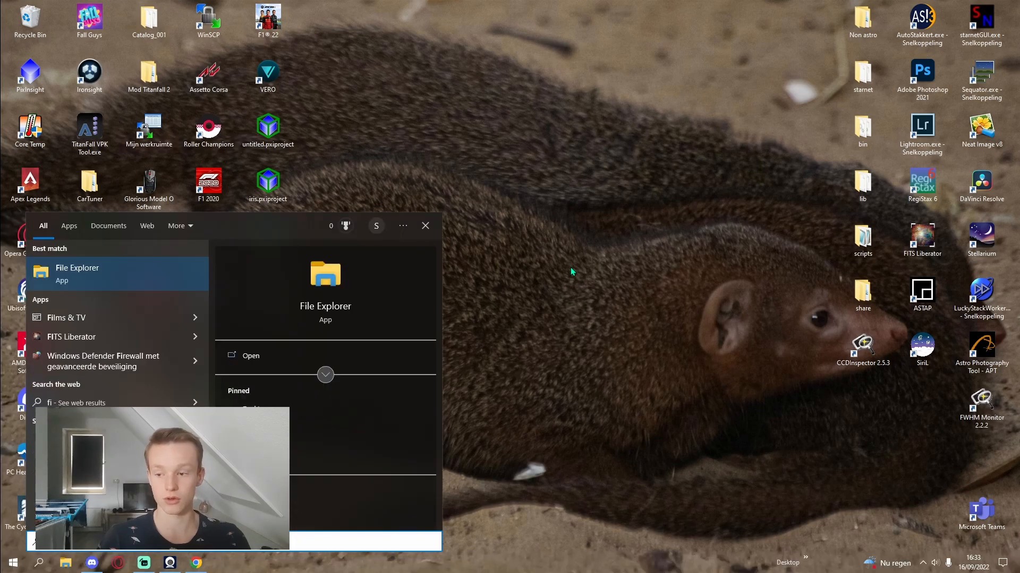
{"action": "key", "text": "Return"}
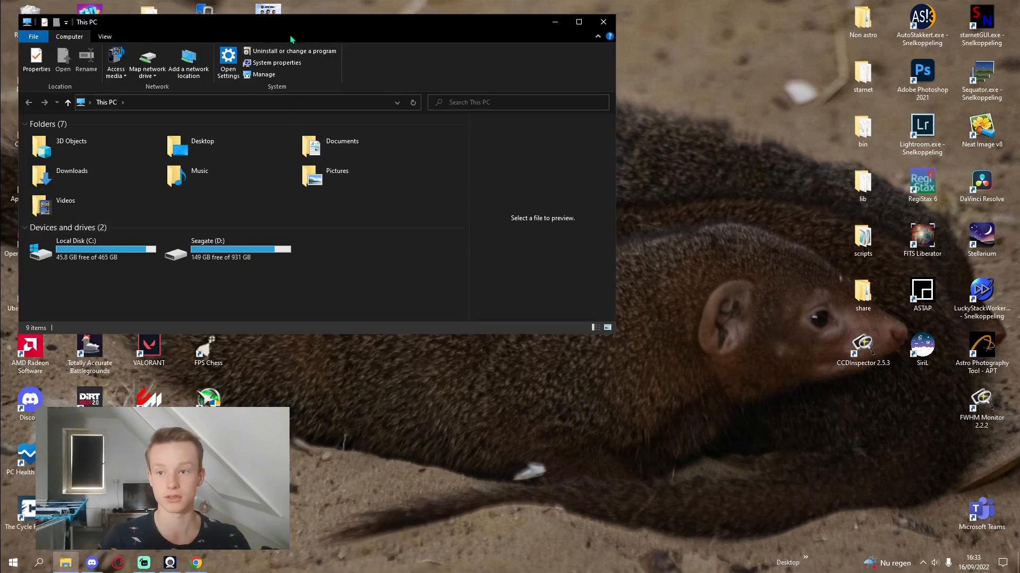
{"action": "double_click", "coordinate": [298, 23]}
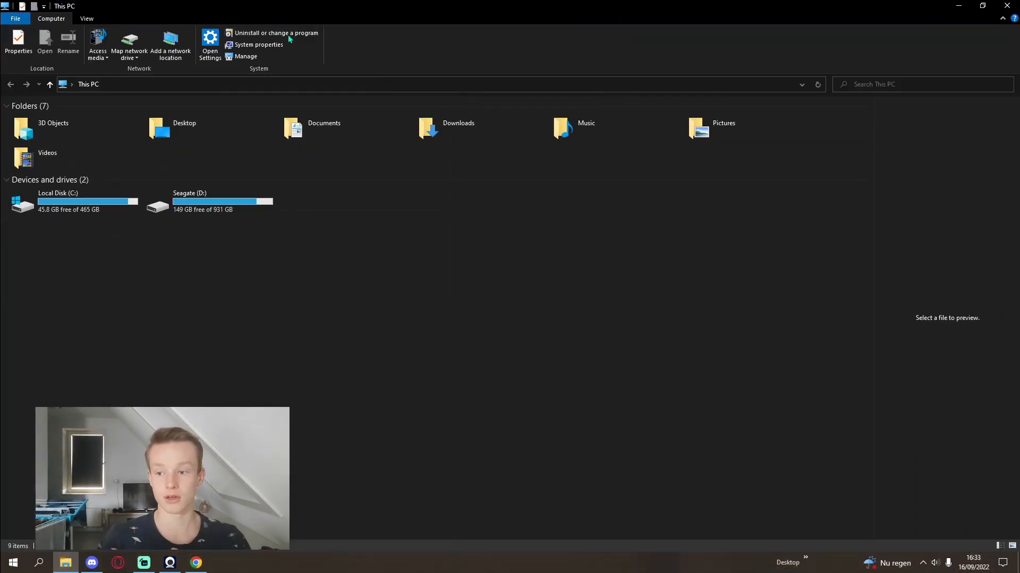
{"action": "double_click", "coordinate": [441, 128]}
Open the win64-nightly-siril-1.1.zip archive from Downloads and start extracting its siril folder.
{"action": "left_click", "coordinate": [106, 160]}
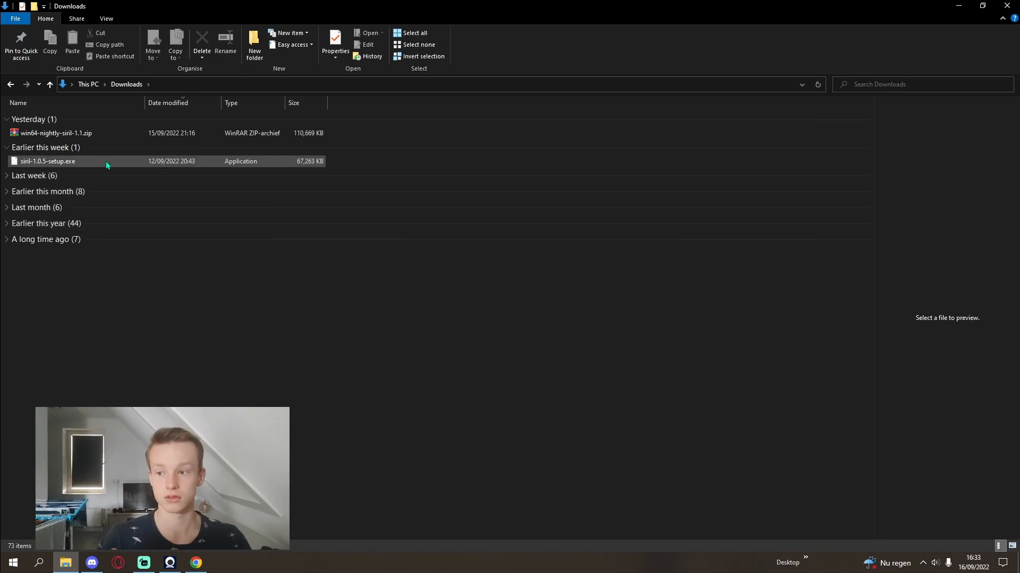
{"action": "left_click", "coordinate": [7, 148]}
{"action": "left_click", "coordinate": [62, 133]}
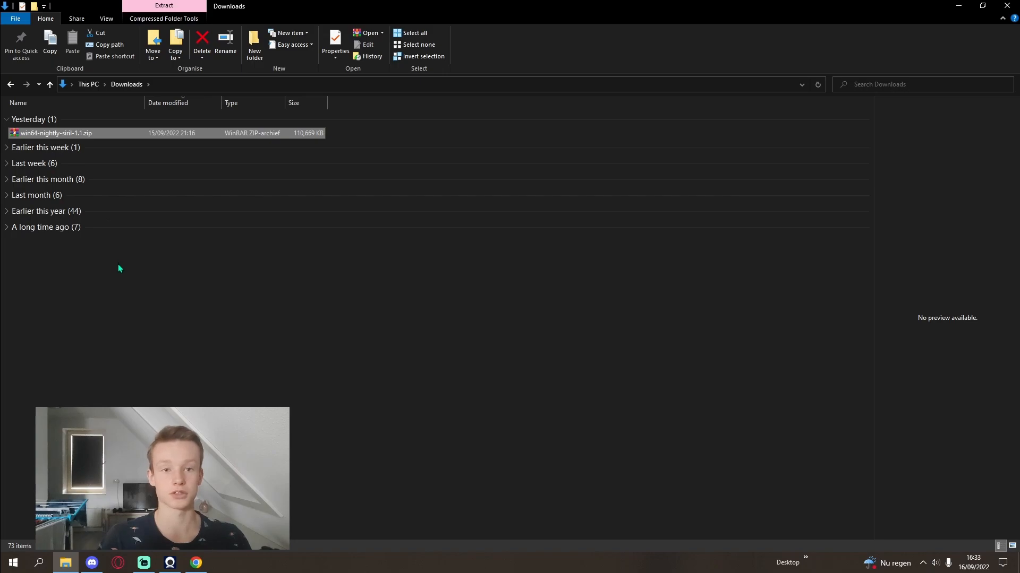
{"action": "right_click", "coordinate": [111, 133]}
{"action": "double_click", "coordinate": [103, 133]}
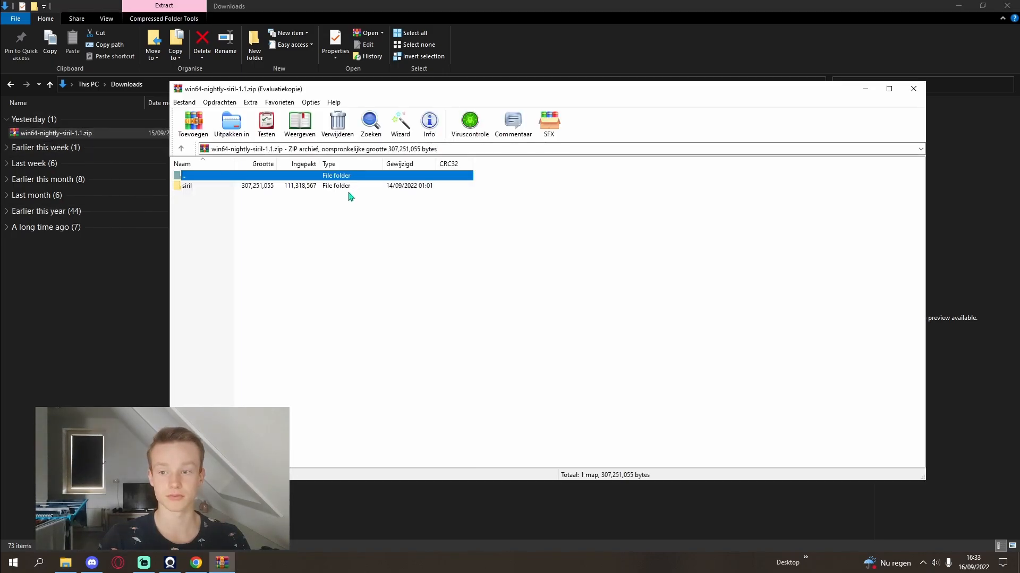
{"action": "left_click", "coordinate": [605, 301]}
{"action": "left_click", "coordinate": [243, 218]}
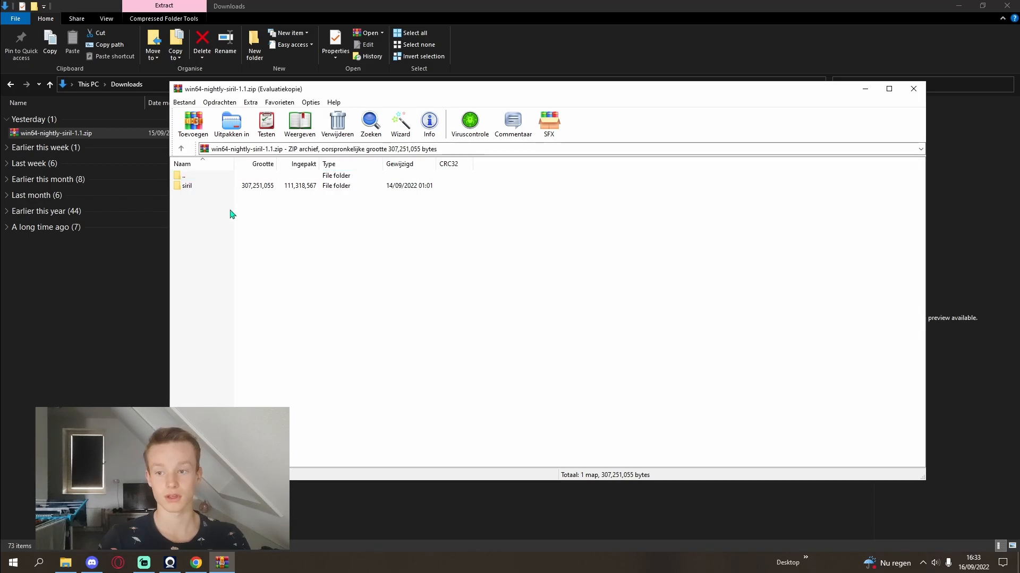
{"action": "left_click", "coordinate": [233, 125]}
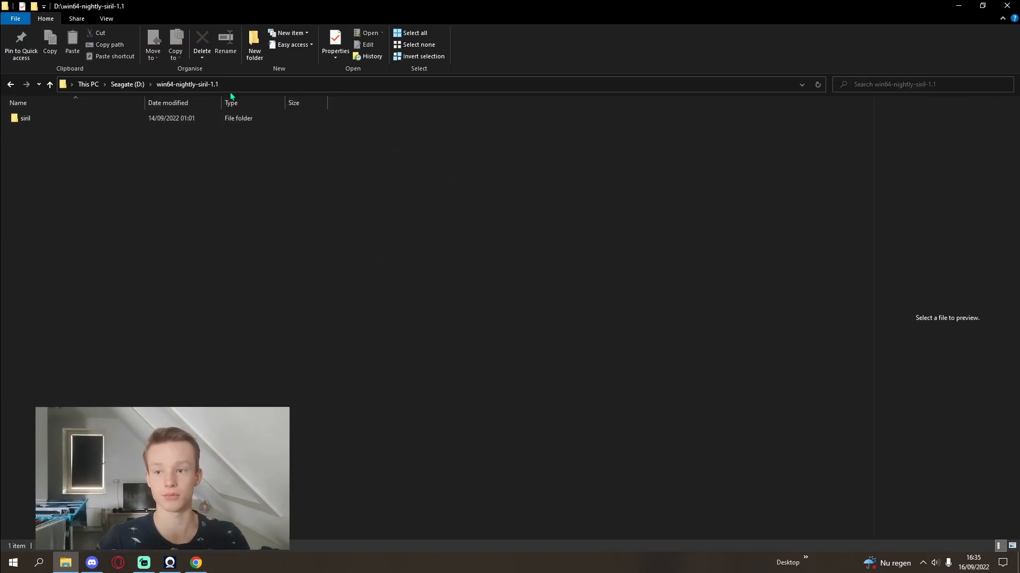
Launch siril.exe from the bin folder inside the extracted siril folder.
{"action": "double_click", "coordinate": [64, 117]}
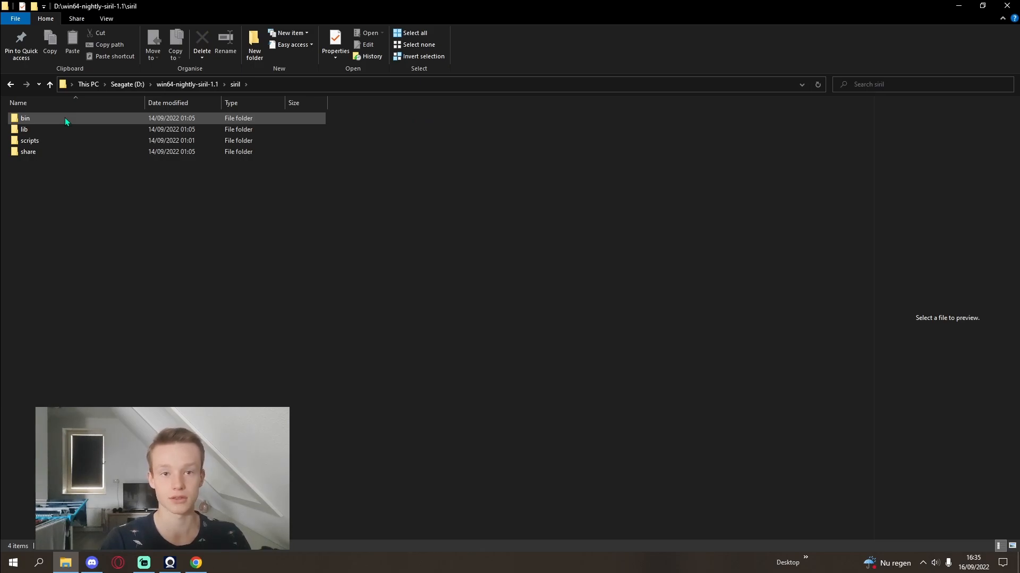
{"action": "left_click_drag", "start_coordinate": [46, 183], "coordinate": [105, 184]}
{"action": "mouse_move", "coordinate": [43, 142]}
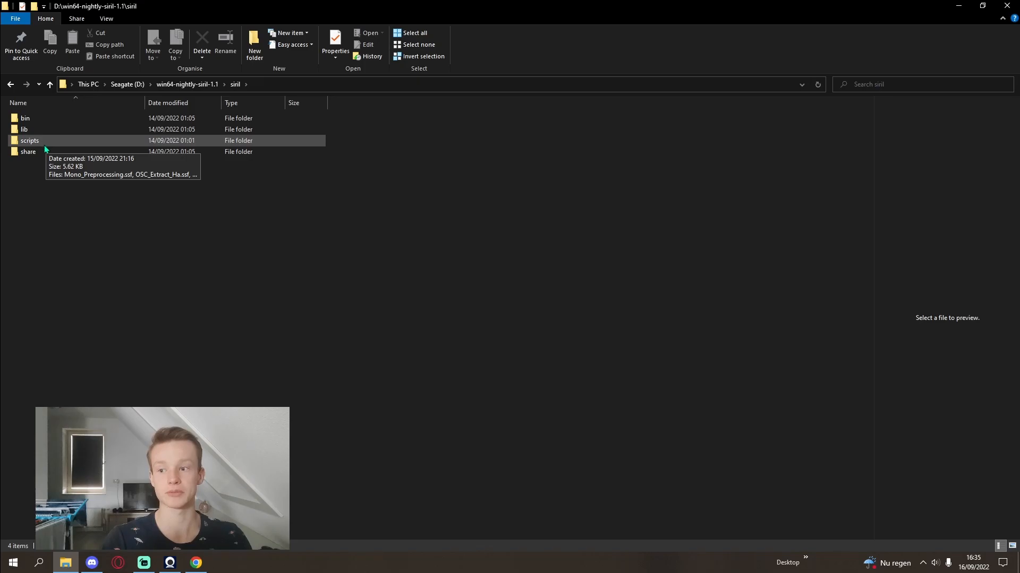
{"action": "double_click", "coordinate": [36, 119]}
{"action": "left_click_drag", "start_coordinate": [865, 175], "coordinate": [770, 504]}
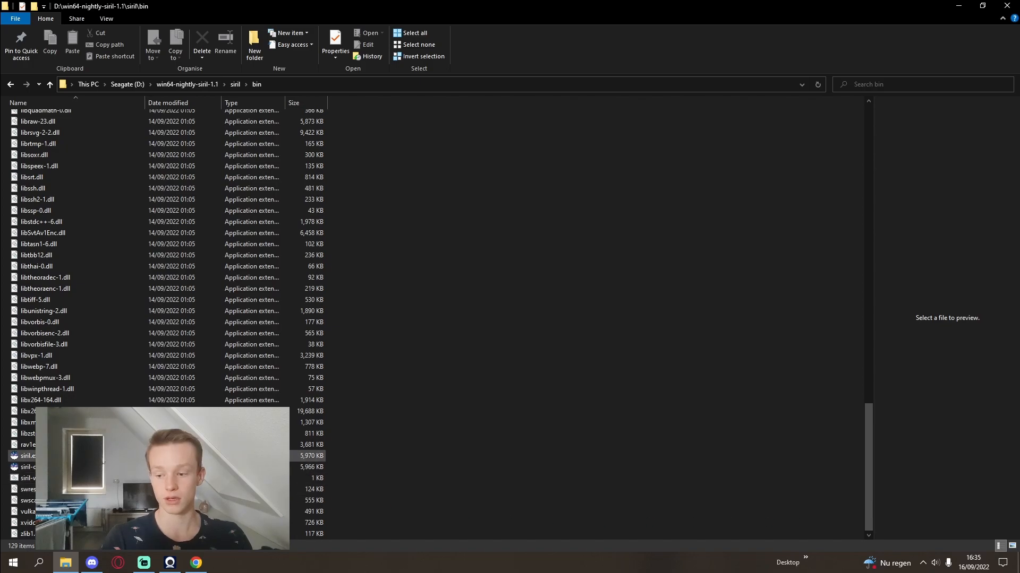
{"action": "left_click", "coordinate": [106, 456]}
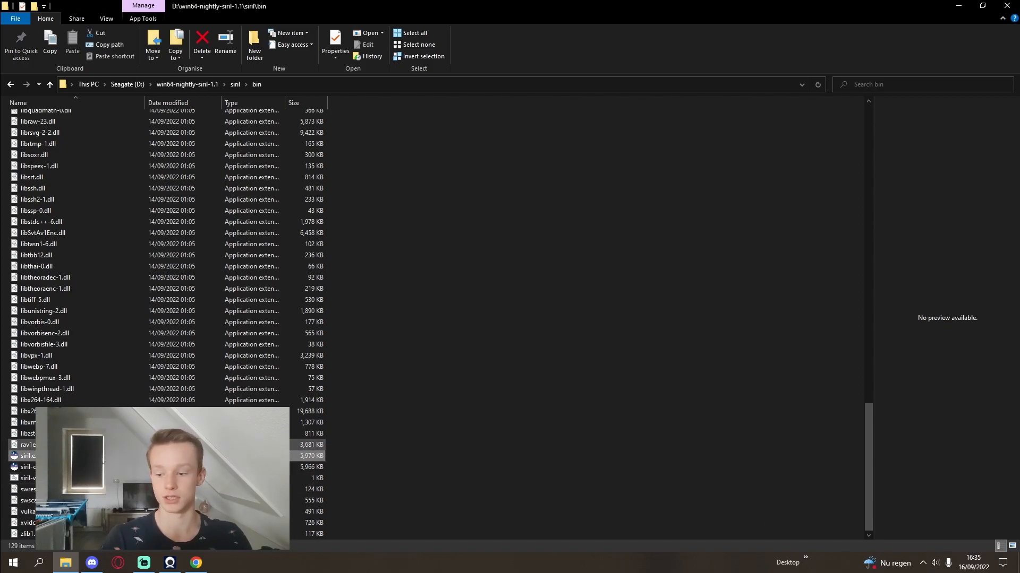
{"action": "double_click", "coordinate": [154, 456]}
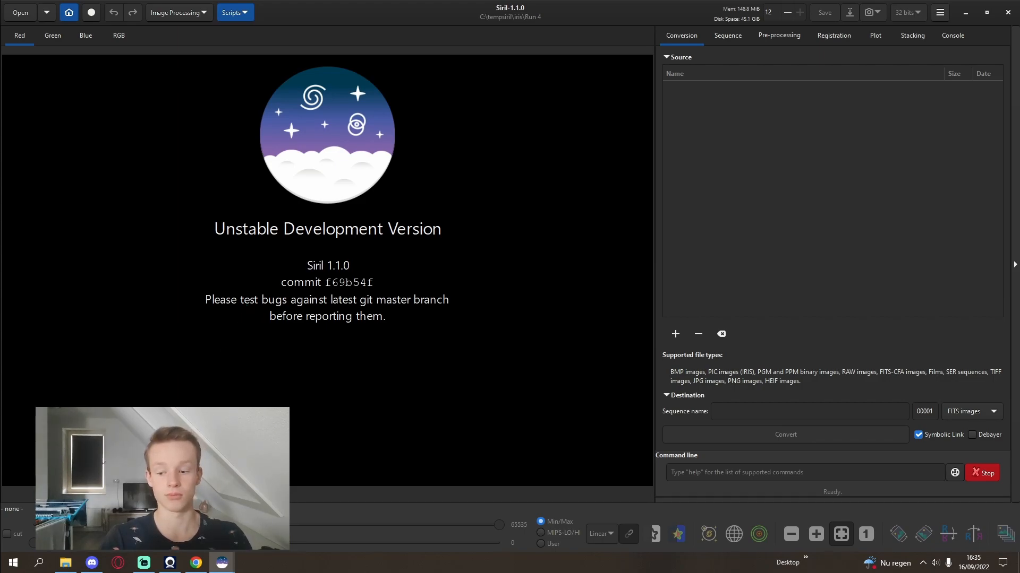
Switch to Chrome and view the list of open issues in the Siril GitLab project.
{"action": "left_click", "coordinate": [196, 563]}
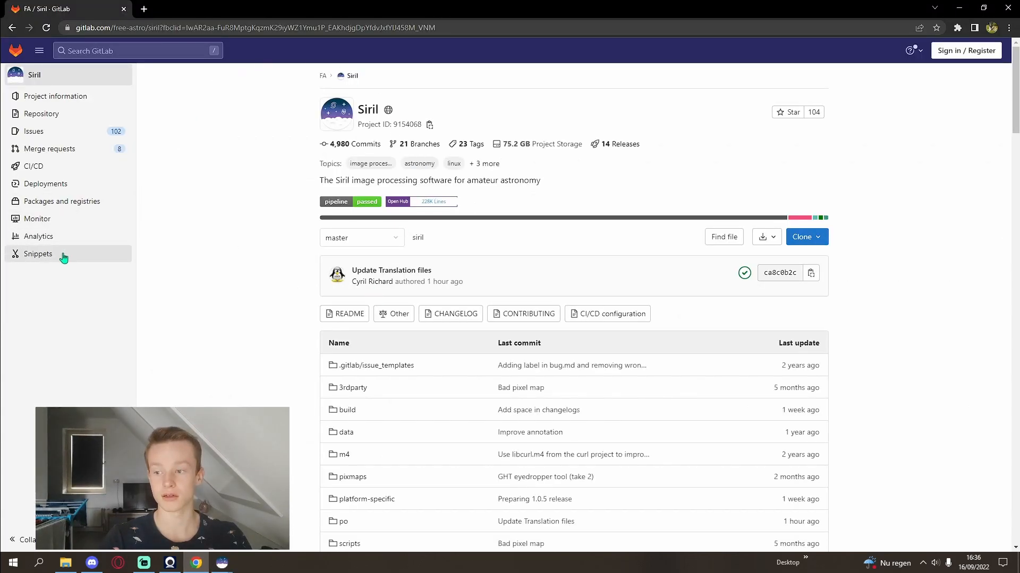
{"action": "mouse_move", "coordinate": [63, 176]}
{"action": "left_click", "coordinate": [58, 137]}
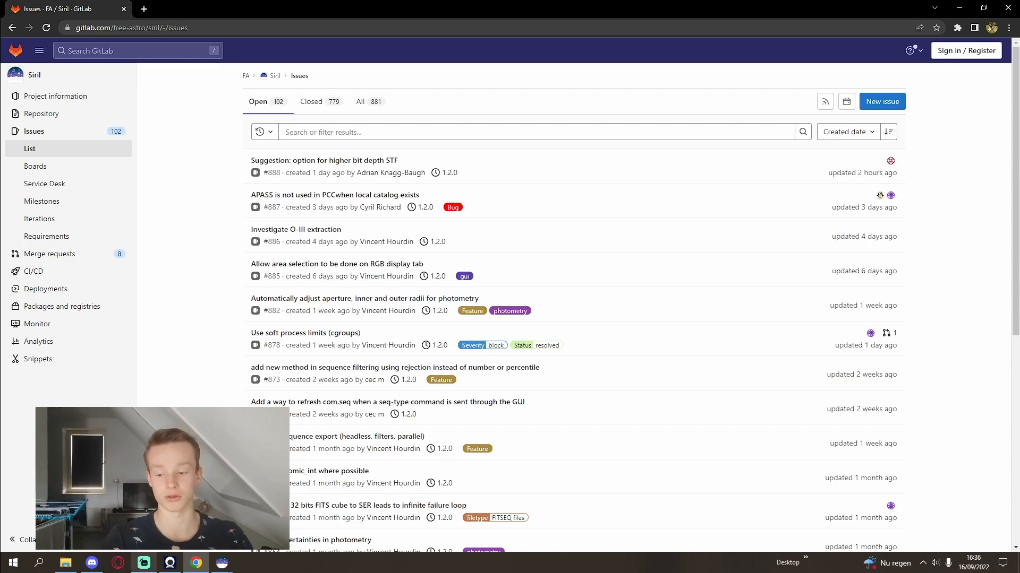
Switch back to Siril, start live stacking to look at its window, and close that window.
{"action": "left_click", "coordinate": [225, 567]}
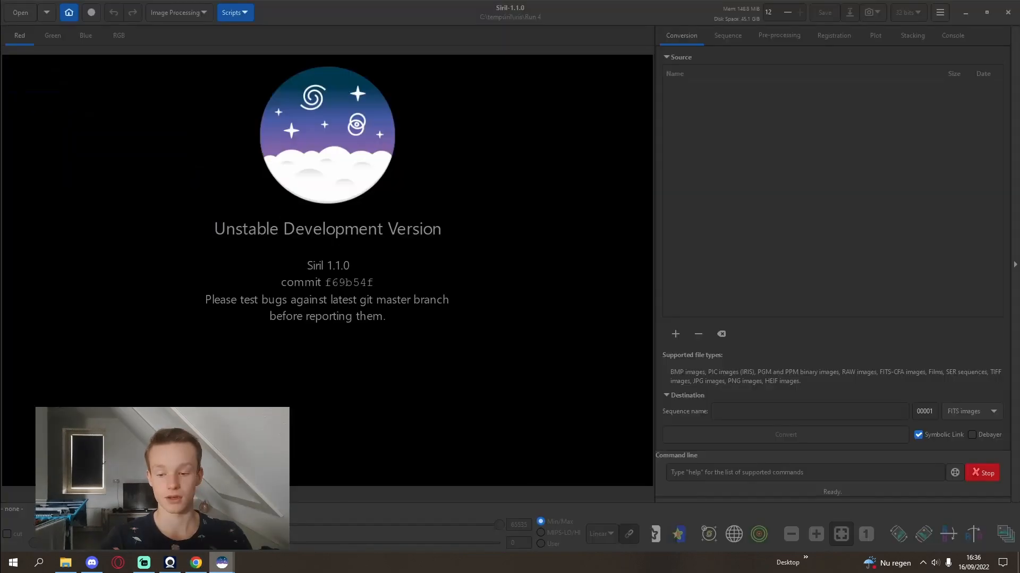
{"action": "mouse_move", "coordinate": [220, 568]}
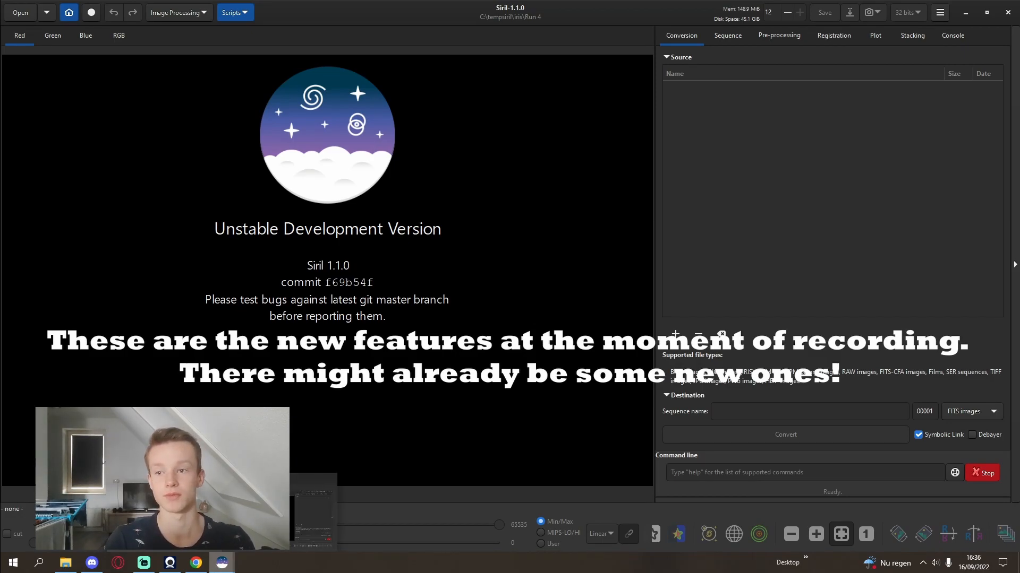
{"action": "left_click", "coordinate": [92, 13]}
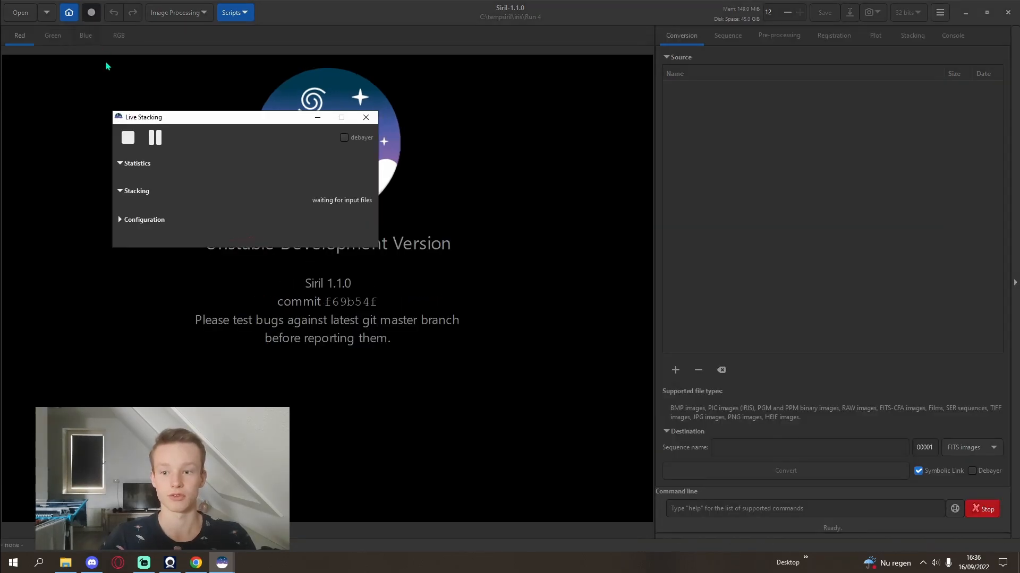
{"action": "left_click_drag", "start_coordinate": [200, 118], "coordinate": [518, 147]}
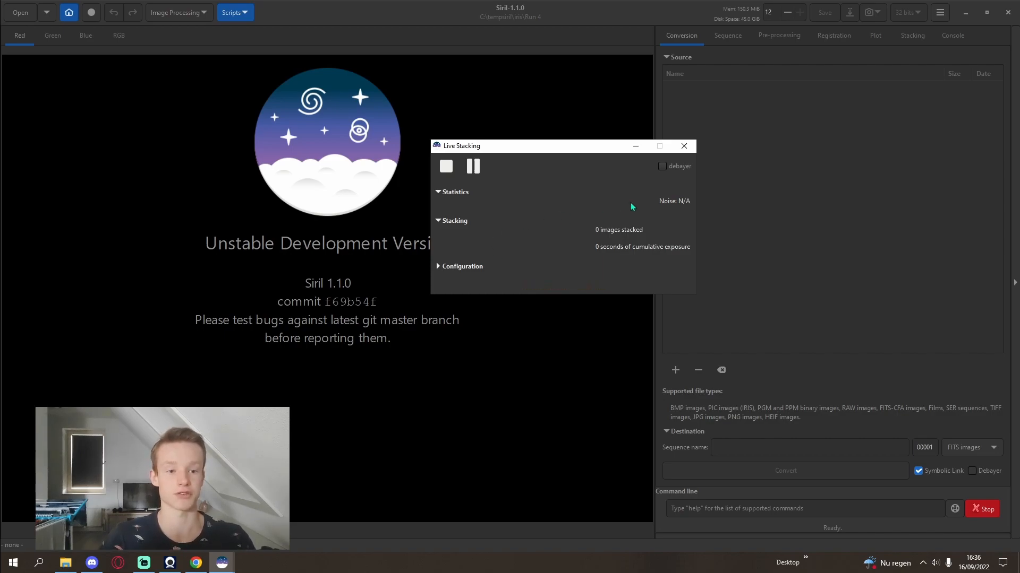
{"action": "left_click", "coordinate": [688, 152]}
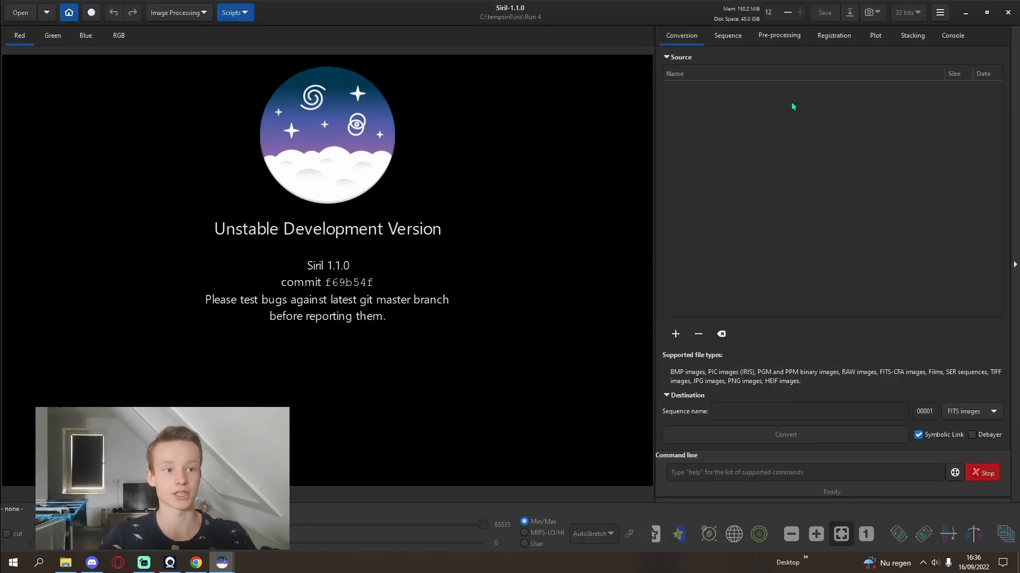
Look at the sequence stacking settings, collapse that section, and return to the Conversion page.
{"action": "left_click", "coordinate": [908, 36]}
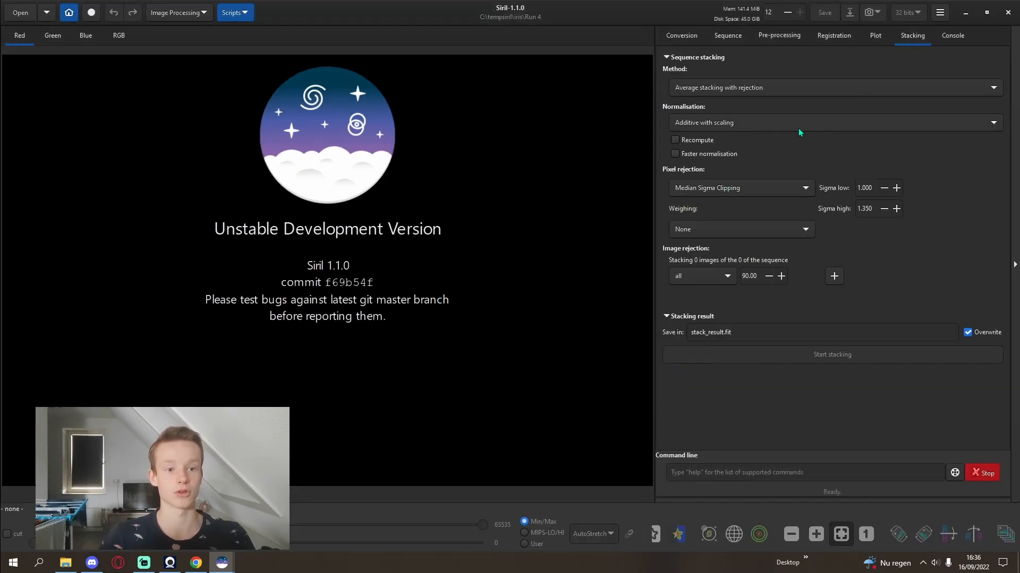
{"action": "left_click", "coordinate": [688, 57]}
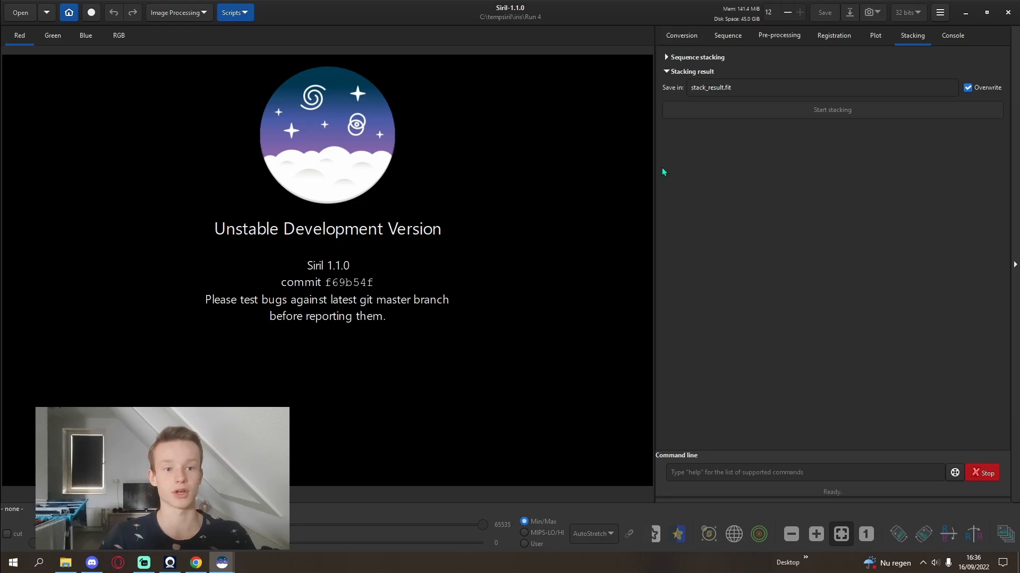
{"action": "left_click", "coordinate": [683, 36]}
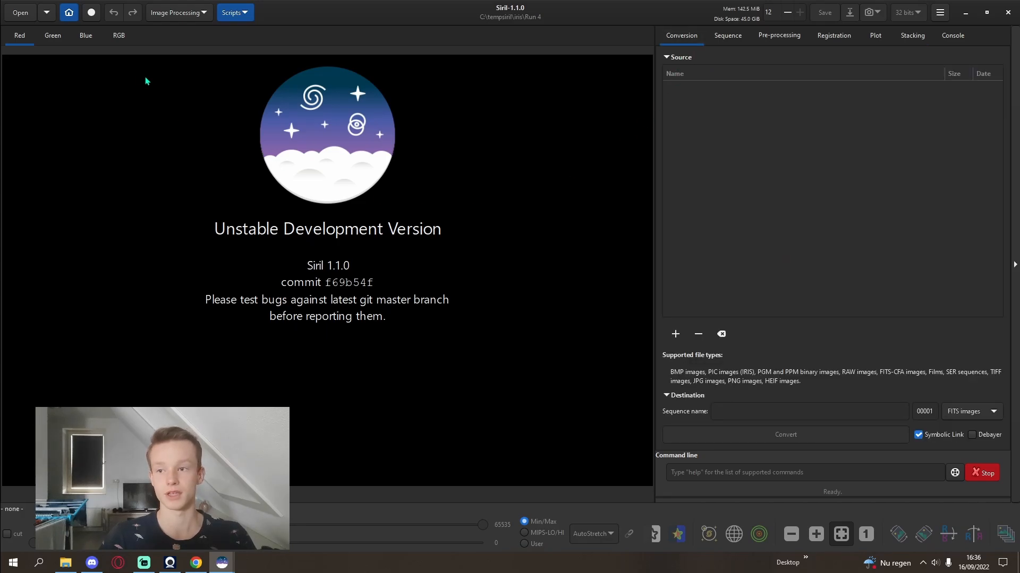
Create a folder named 16-09 inside the tempsiril folder and set it as the working directory.
{"action": "left_click", "coordinate": [74, 15]}
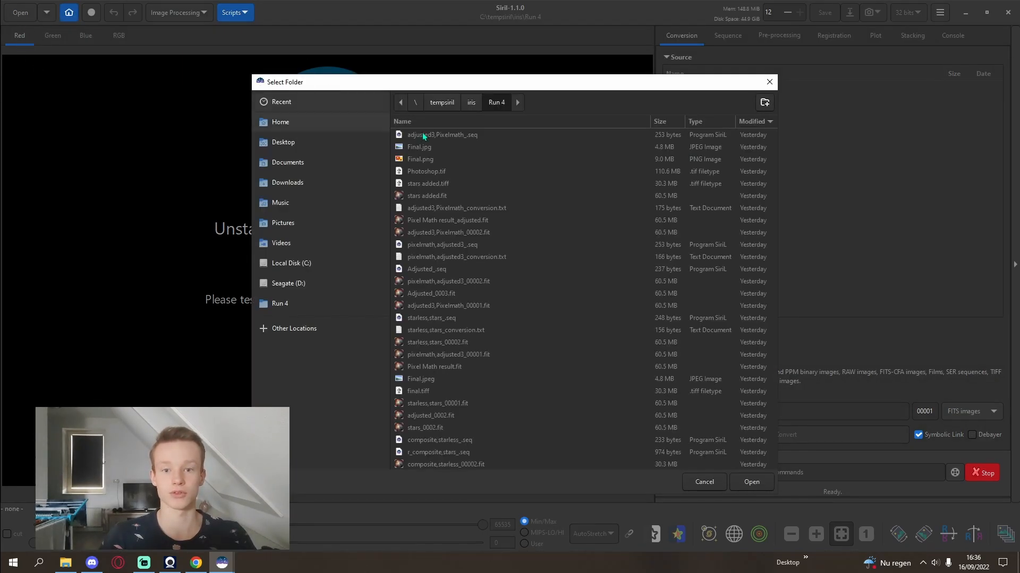
{"action": "left_click", "coordinate": [471, 105]}
{"action": "left_click", "coordinate": [442, 103]}
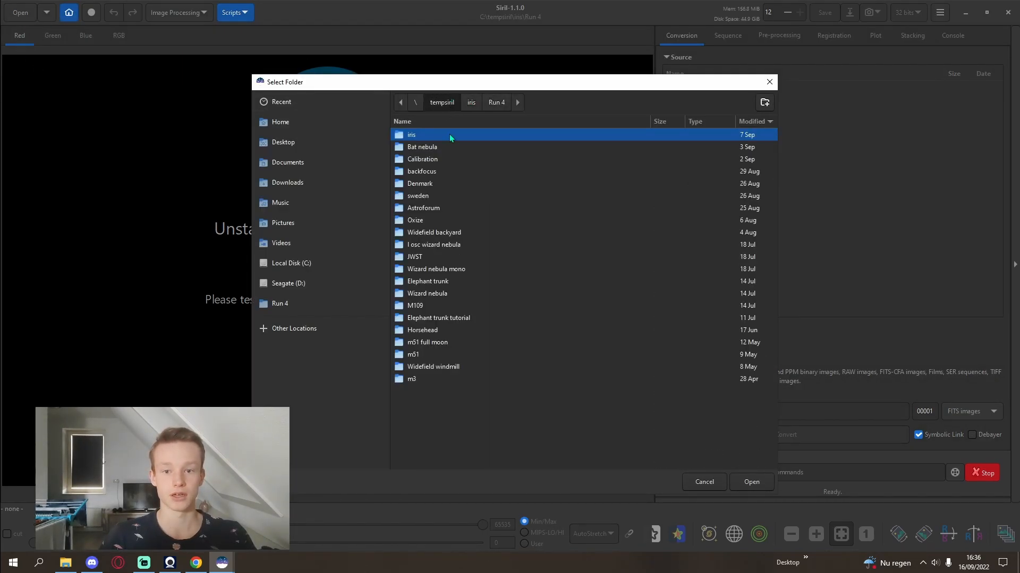
{"action": "right_click", "coordinate": [430, 404]}
{"action": "left_click", "coordinate": [488, 402]}
{"action": "left_click", "coordinate": [765, 102]}
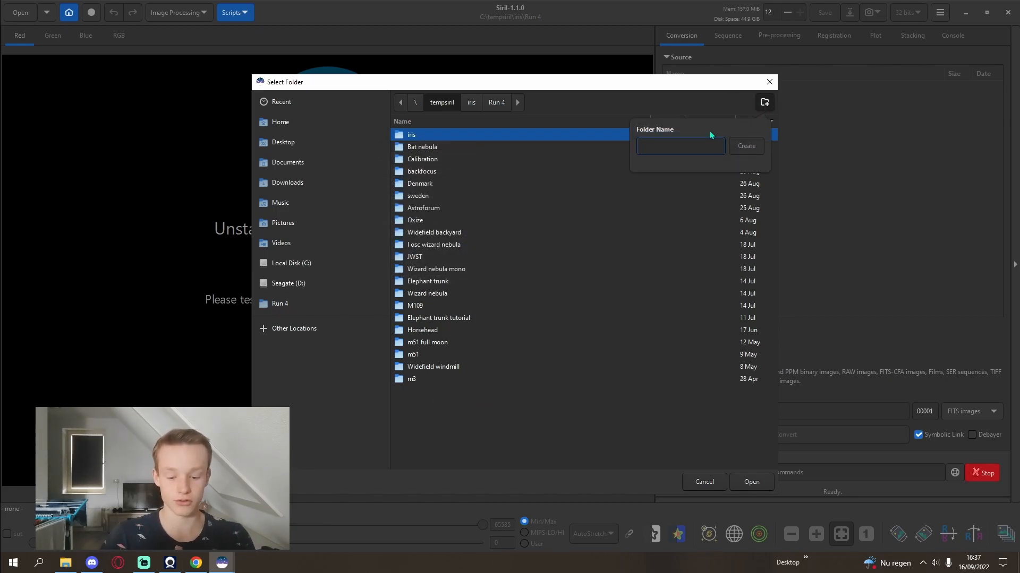
{"action": "type", "text": "16-0"}
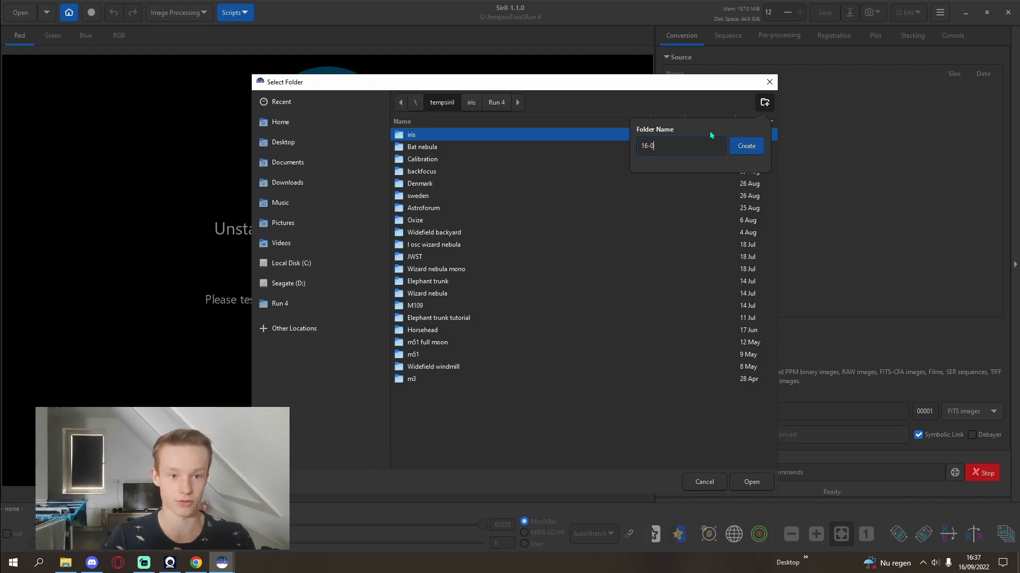
{"action": "type", "text": "9"}
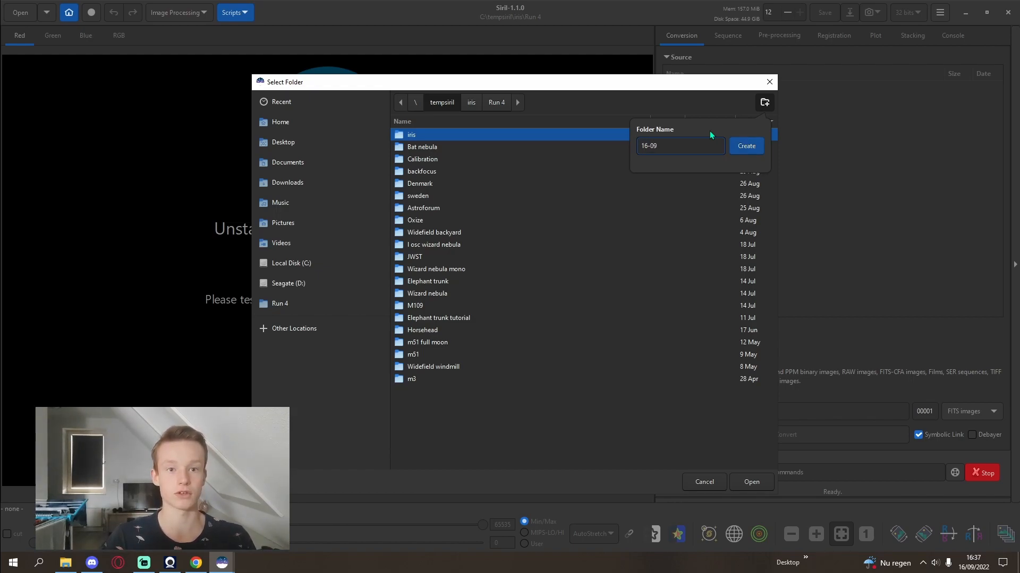
{"action": "key", "text": "Return"}
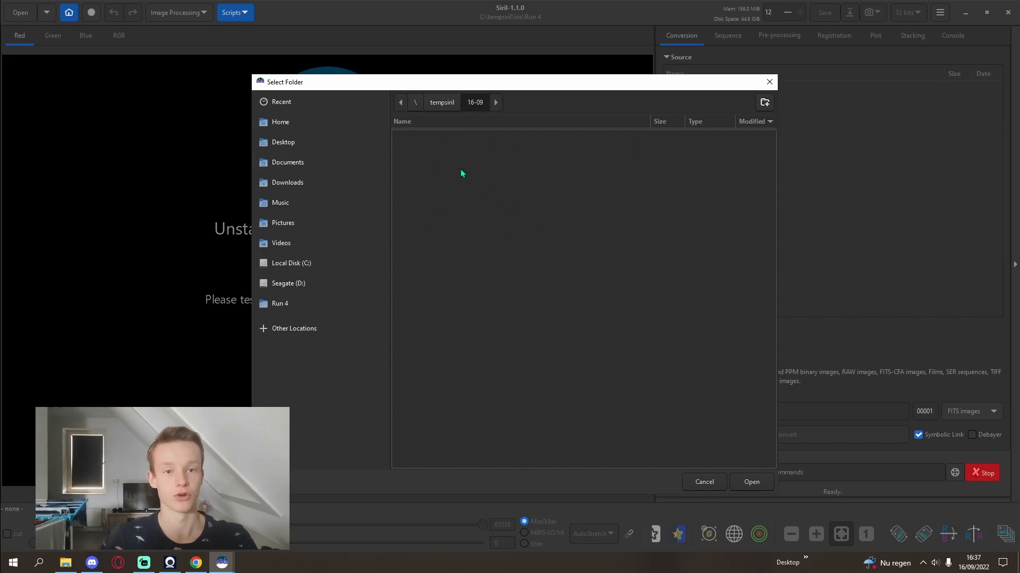
{"action": "left_click", "coordinate": [751, 482]}
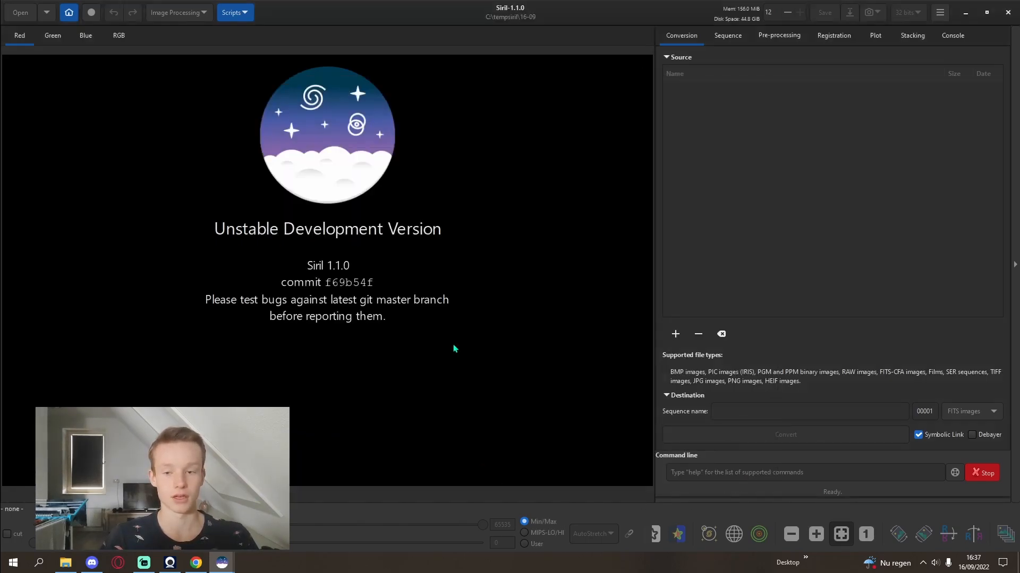
Start live stacking in the new working directory, expand its configuration details to examine them, and close the Live Stacking window.
{"action": "left_click", "coordinate": [91, 12]}
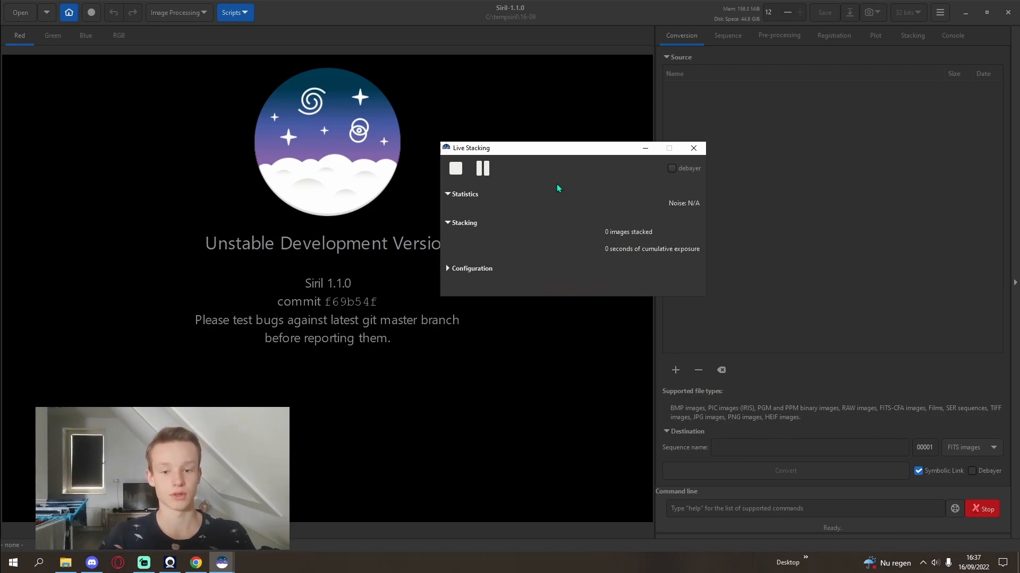
{"action": "left_click", "coordinate": [469, 270]}
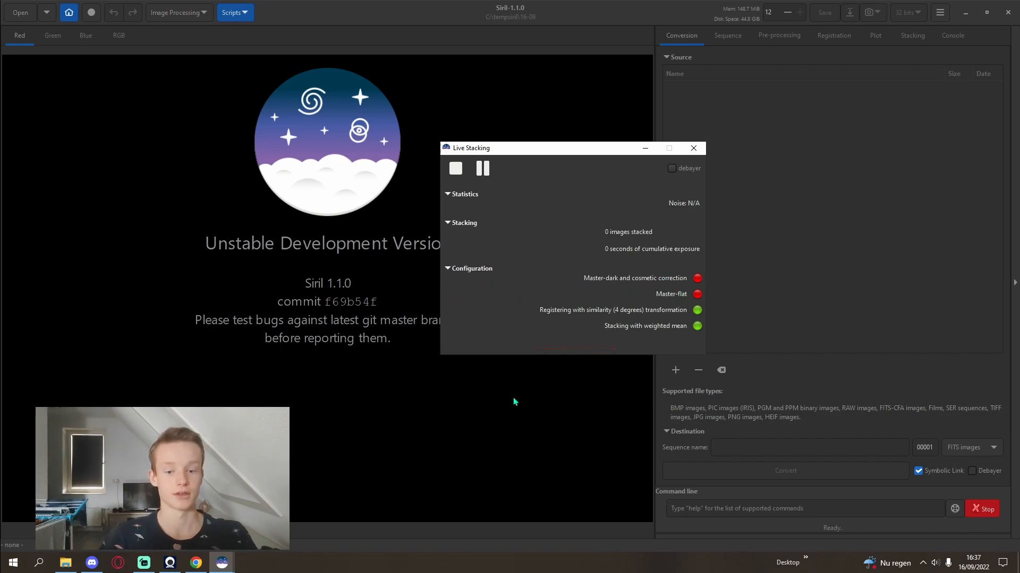
{"action": "left_click", "coordinate": [693, 148]}
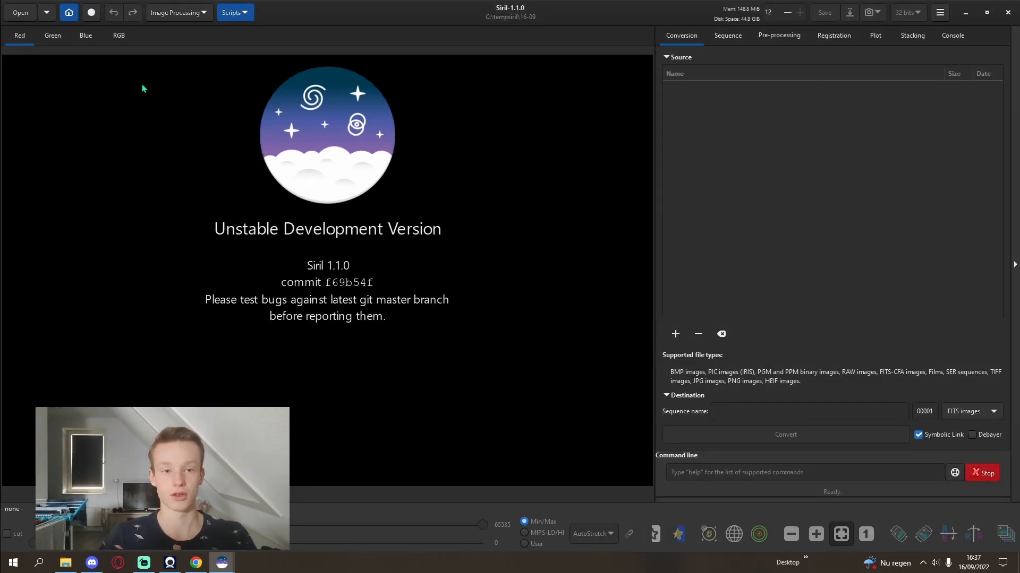
Set the Run 4 folder inside tempsiril\iris as the working directory.
{"action": "left_click", "coordinate": [194, 15]}
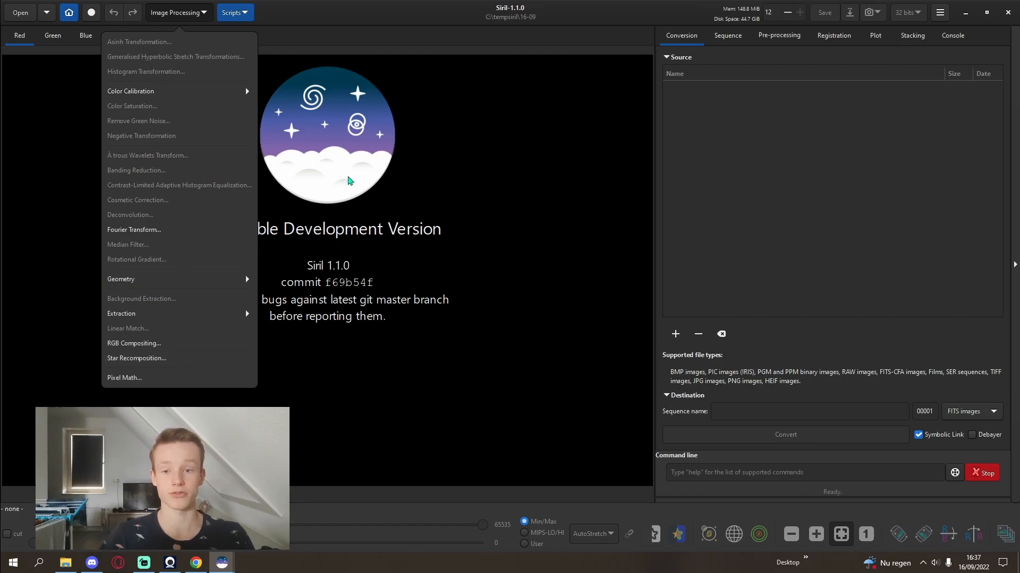
{"action": "key", "text": "Escape"}
{"action": "left_click", "coordinate": [69, 12]}
{"action": "left_click", "coordinate": [443, 102]}
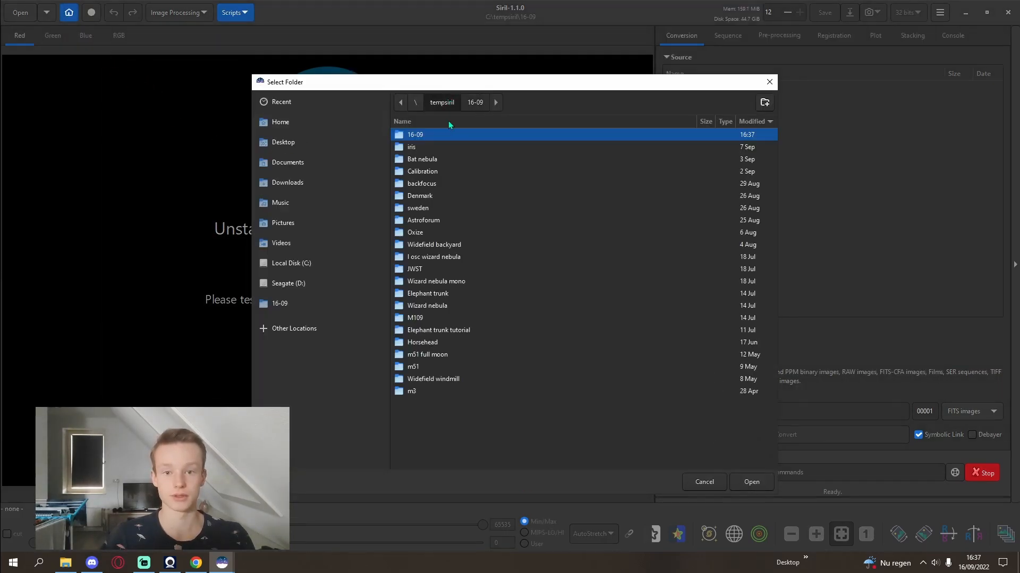
{"action": "double_click", "coordinate": [423, 146]}
{"action": "double_click", "coordinate": [419, 136]}
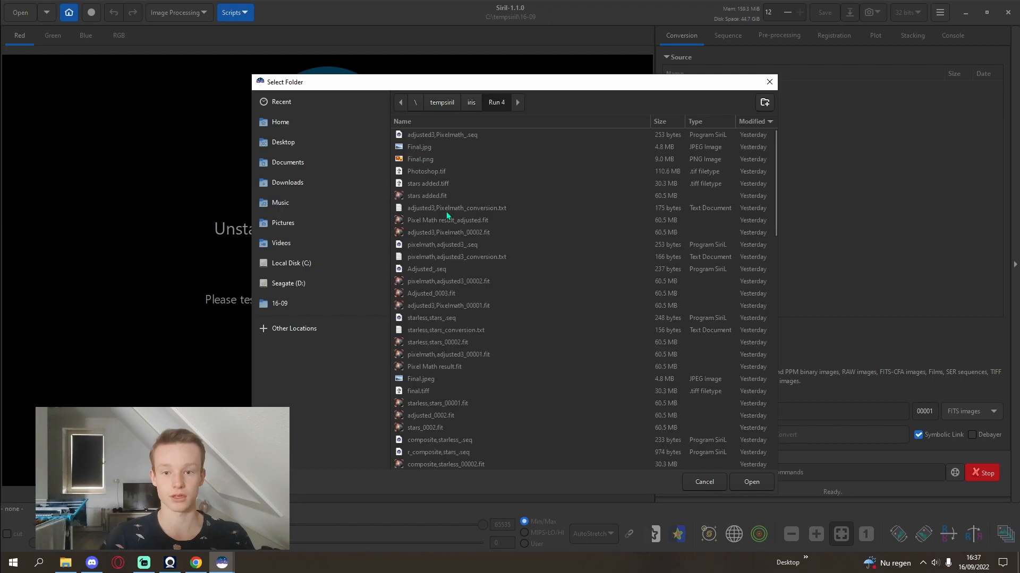
{"action": "left_click", "coordinate": [752, 481]}
Look at the empty Star Recomposition window and close it.
{"action": "left_click", "coordinate": [180, 12]}
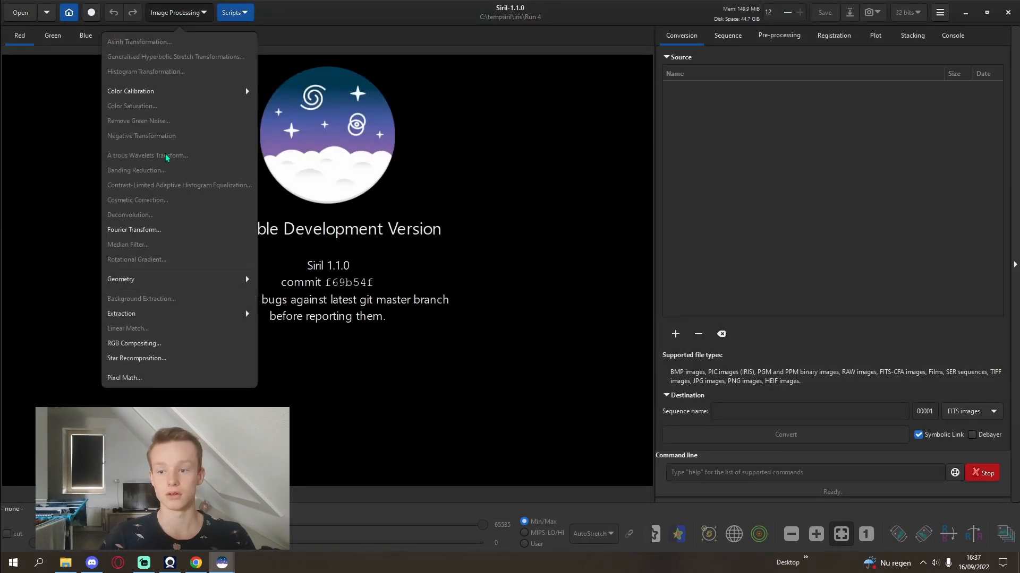
{"action": "left_click", "coordinate": [153, 359]}
{"action": "left_click_drag", "start_coordinate": [463, 96], "coordinate": [738, 100]}
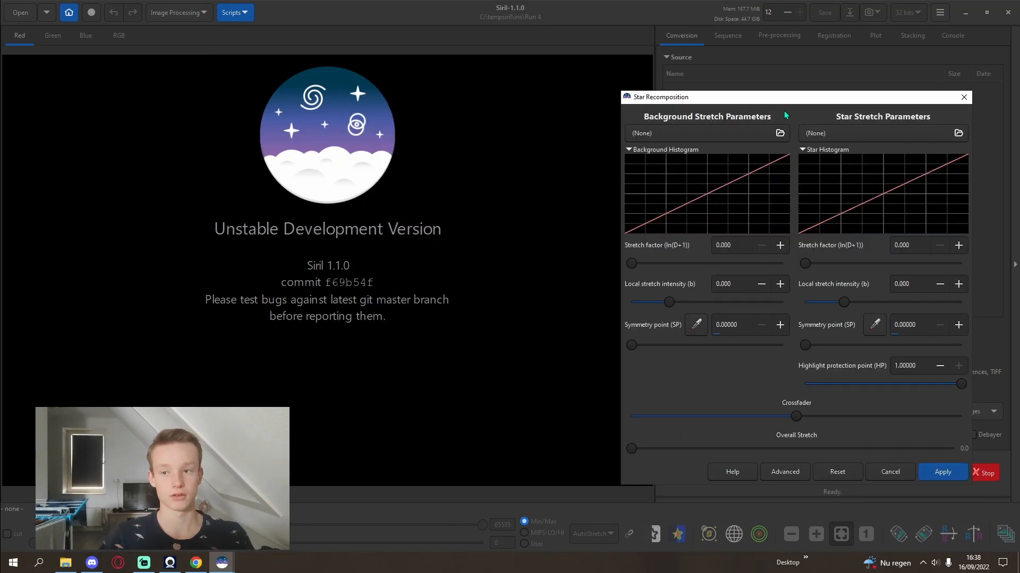
{"action": "left_click", "coordinate": [964, 97]}
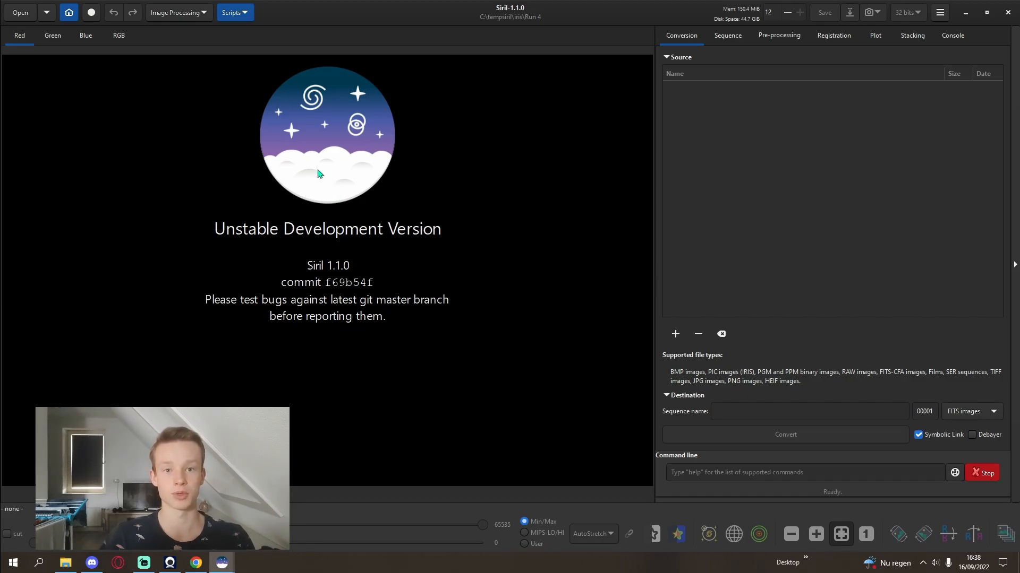
Start Star Recomposition and load Adjusted_0003.fit from the Run 4 folder as the background image.
{"action": "left_click", "coordinate": [179, 10]}
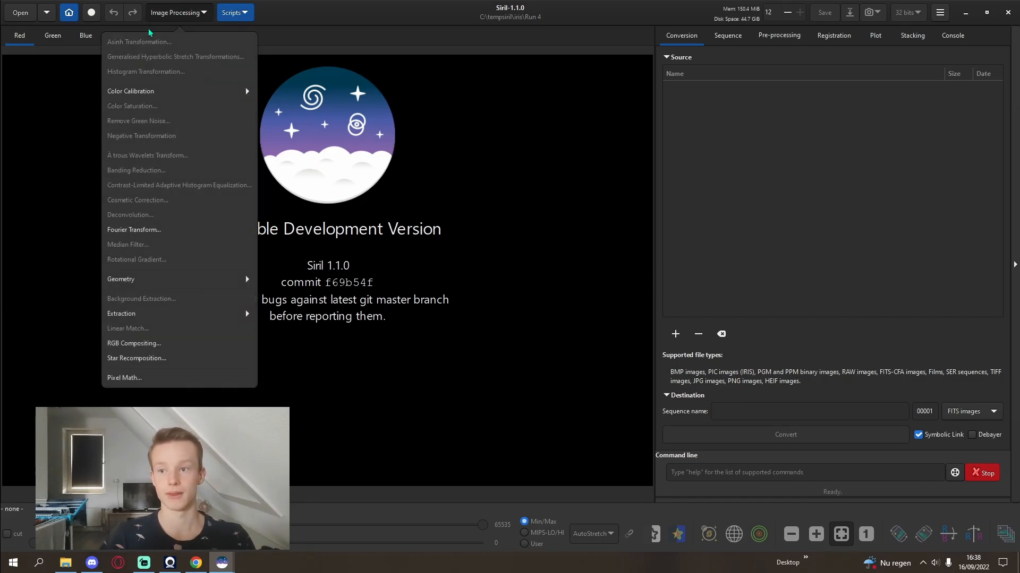
{"action": "left_click", "coordinate": [158, 359]}
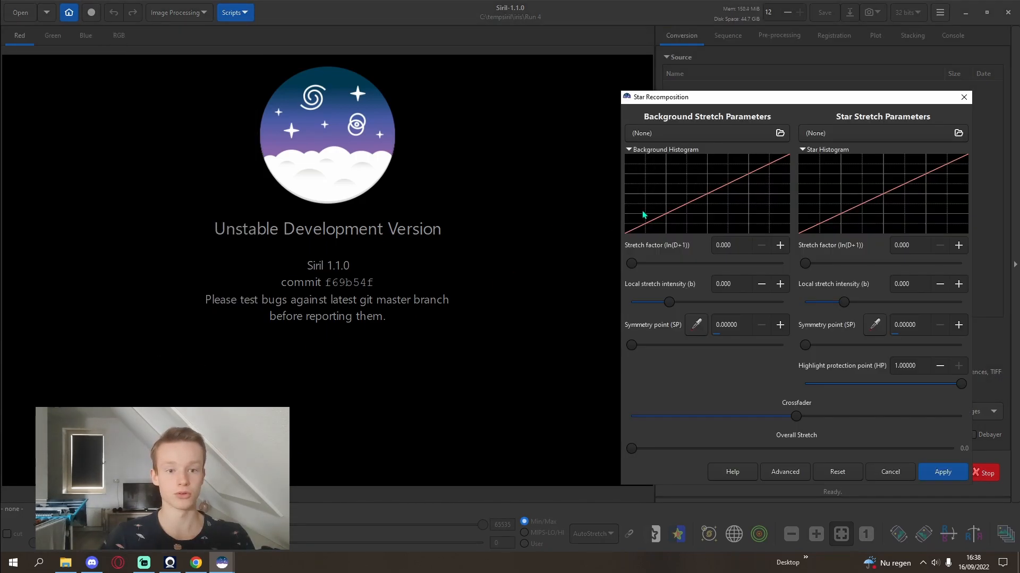
{"action": "left_click", "coordinate": [727, 134]}
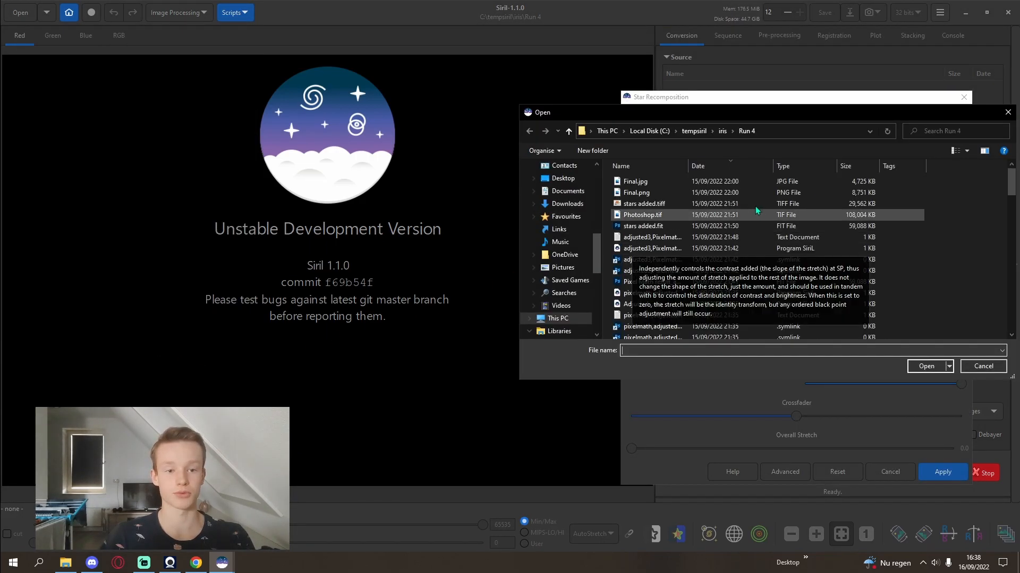
{"action": "scroll", "coordinate": [793, 276], "scroll_direction": "down", "scroll_amount": 2}
{"action": "scroll", "coordinate": [793, 276], "scroll_direction": "up", "scroll_amount": 2}
{"action": "left_click", "coordinate": [661, 241]}
{"action": "left_click", "coordinate": [663, 248]}
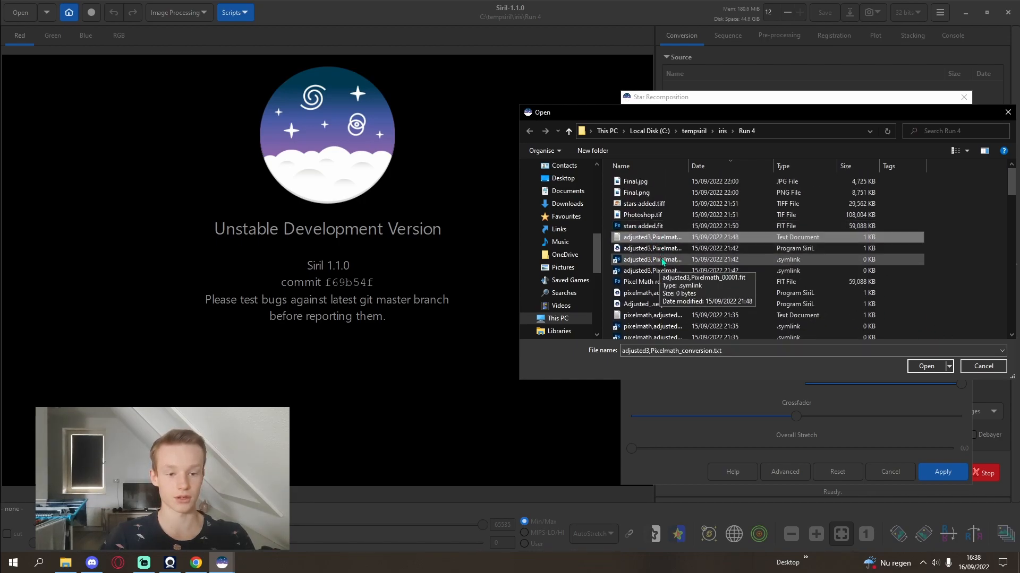
{"action": "left_click", "coordinate": [665, 260]}
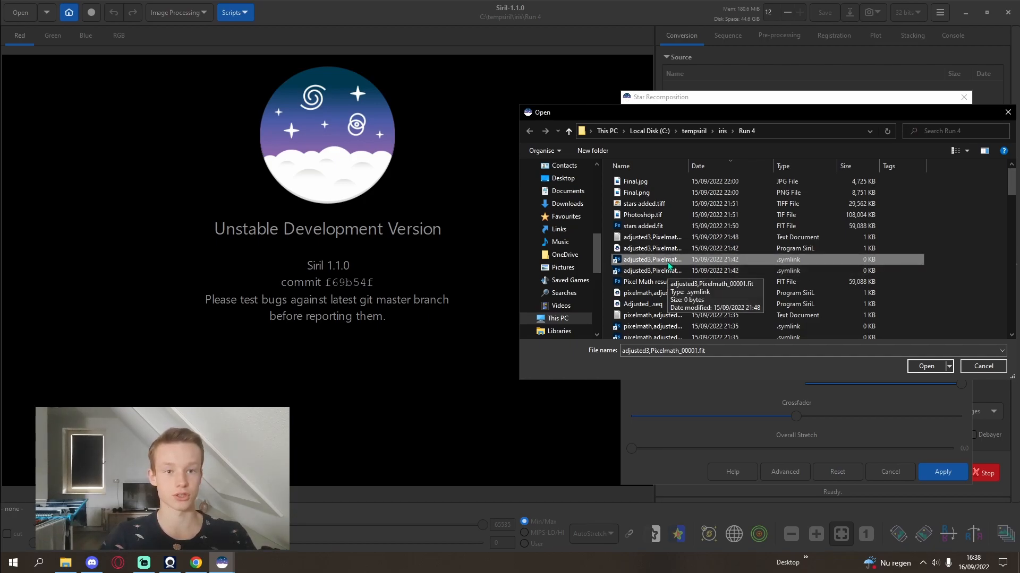
{"action": "double_click", "coordinate": [668, 265]}
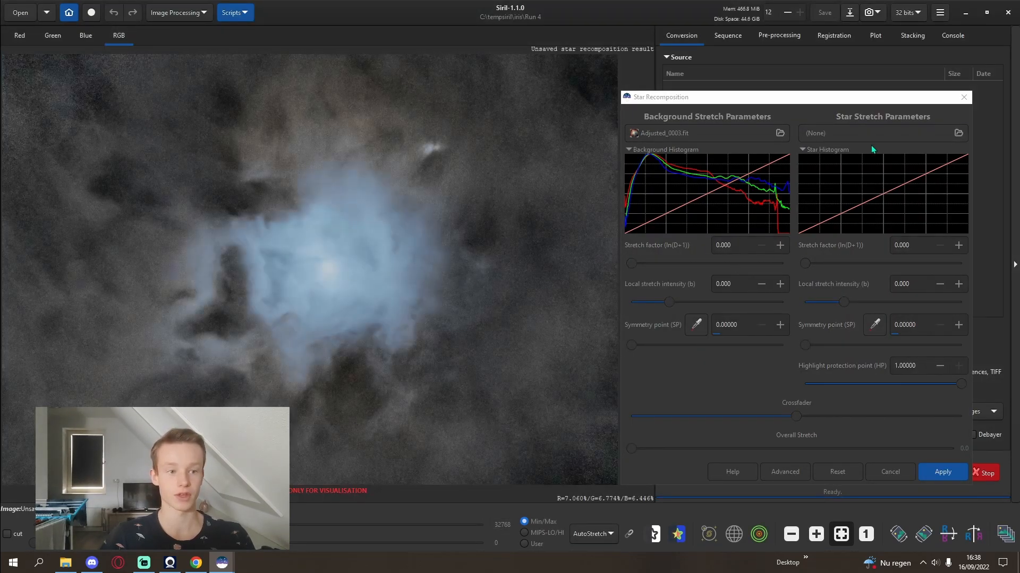
Load Pixel Math result_adjusted.fit as the star image to recombine it with the background.
{"action": "left_click", "coordinate": [859, 136]}
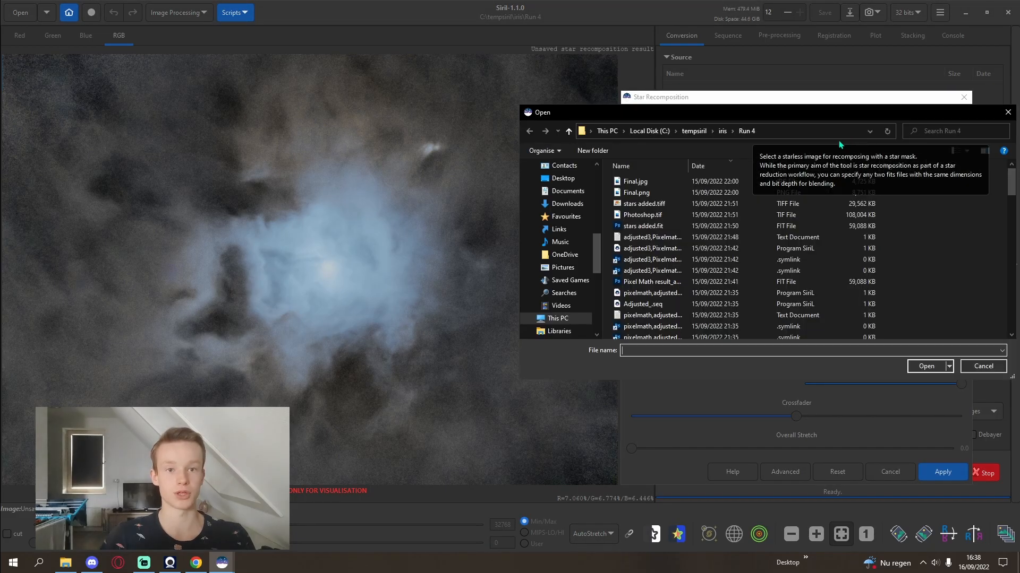
{"action": "left_click_drag", "start_coordinate": [742, 117], "coordinate": [554, 136]}
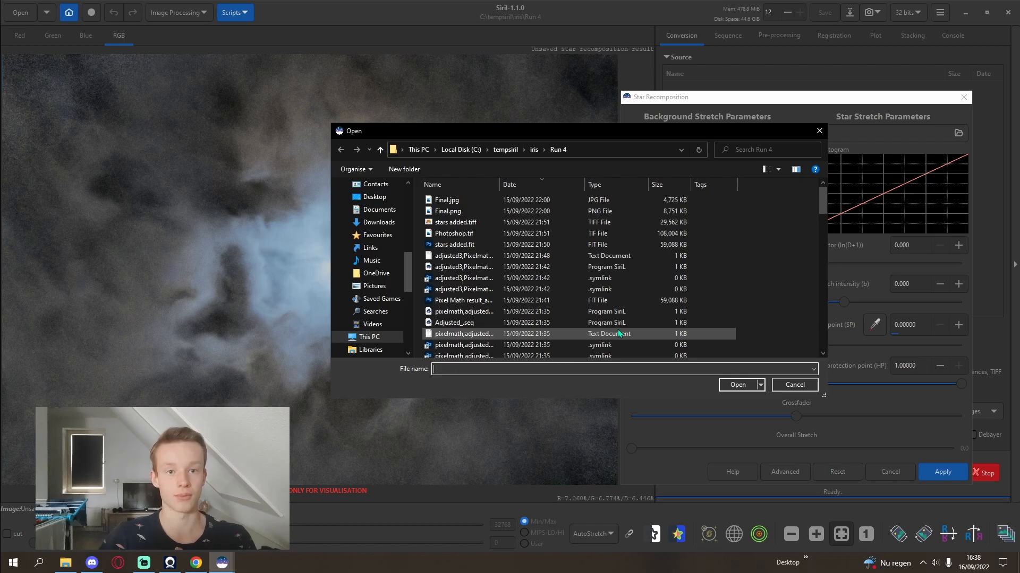
{"action": "left_click", "coordinate": [498, 290]}
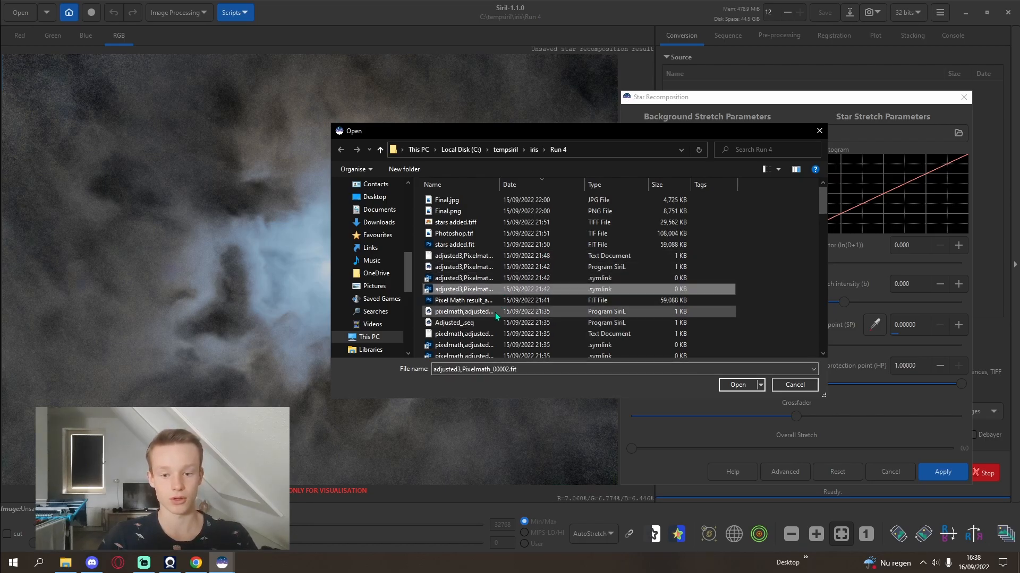
{"action": "double_click", "coordinate": [502, 292]}
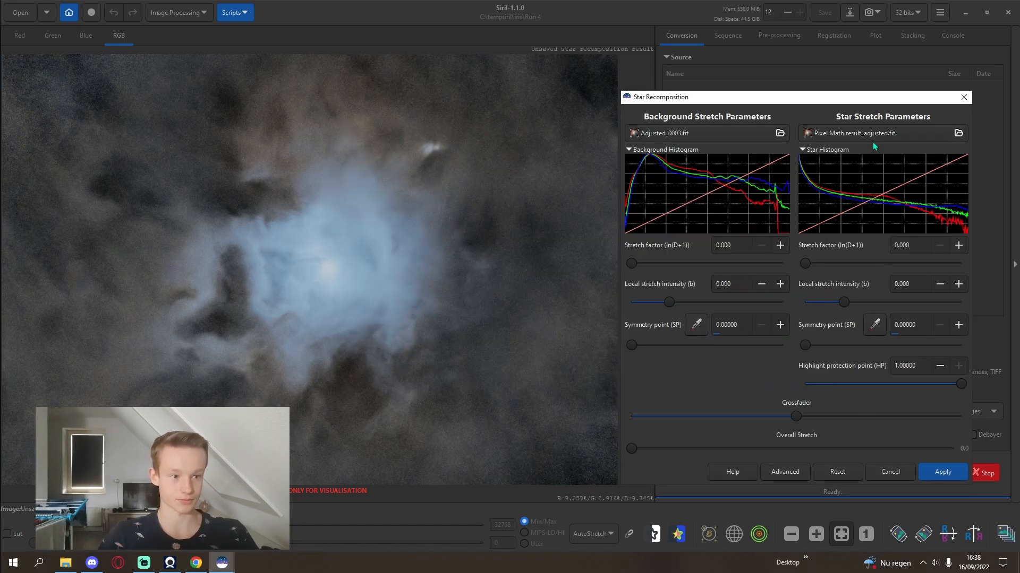
{"action": "scroll", "coordinate": [413, 293], "scroll_direction": "down", "scroll_amount": 2}
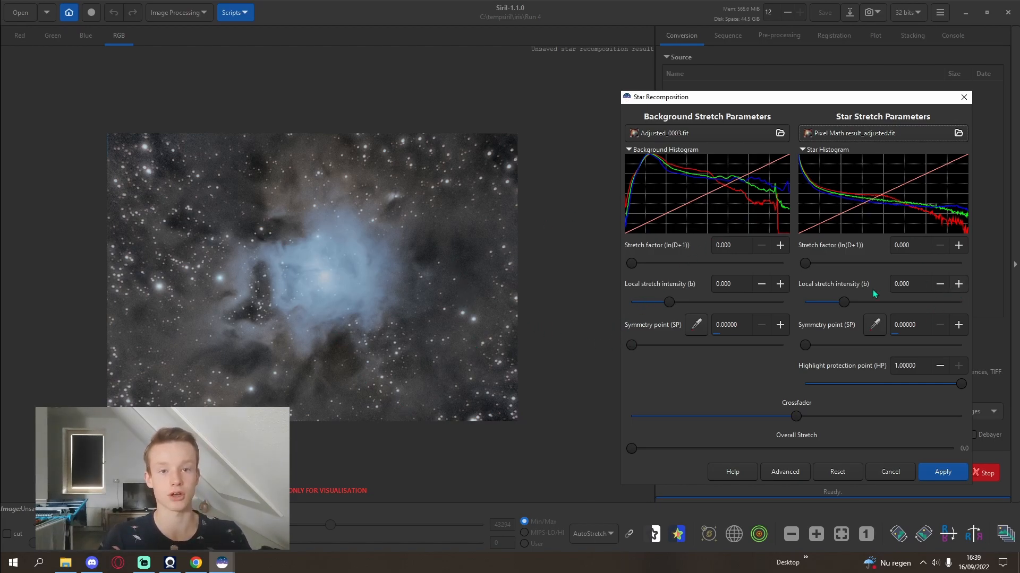
Select a small star-free patch in the dark area beside the blue nebula using the blue channel, and return to the RGB view.
{"action": "left_click", "coordinate": [86, 35]}
{"action": "scroll", "coordinate": [260, 309], "scroll_direction": "up", "scroll_amount": 2}
{"action": "scroll", "coordinate": [260, 309], "scroll_direction": "up", "scroll_amount": 2}
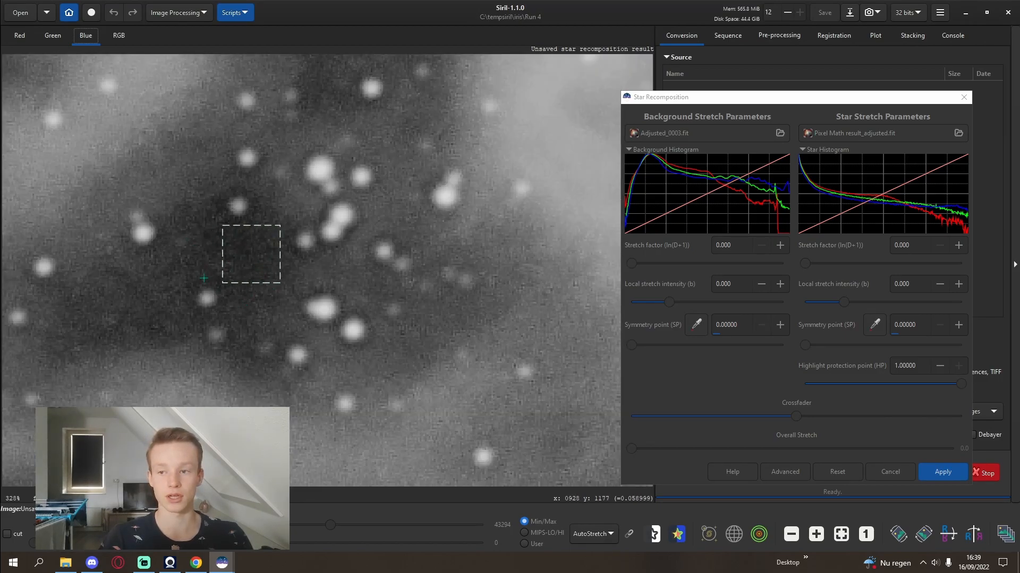
{"action": "scroll", "coordinate": [249, 255], "scroll_direction": "down", "scroll_amount": 6}
{"action": "left_click", "coordinate": [118, 35]}
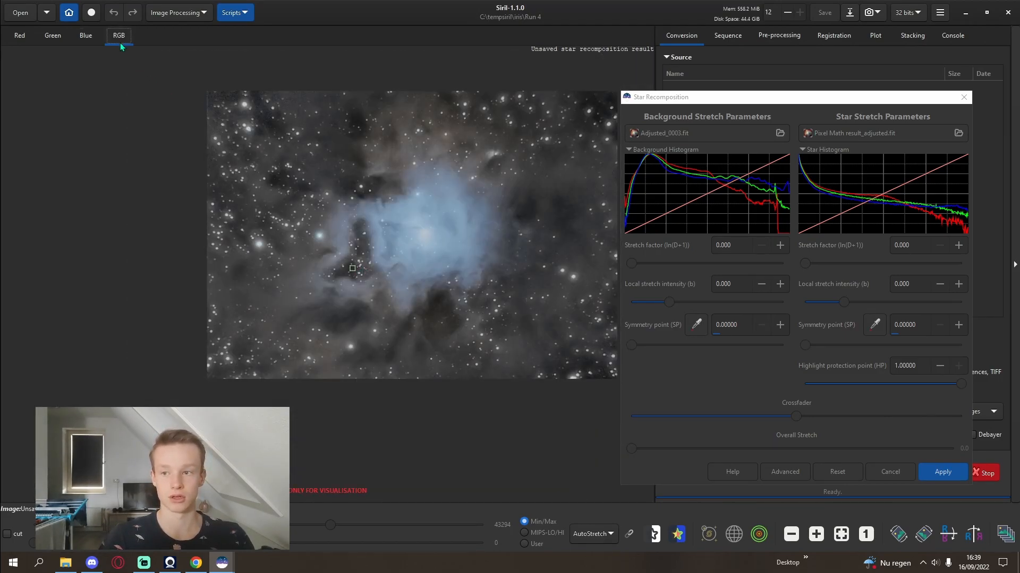
Examine the selected dark patch and its surrounding stars up close in the RGB and blue channel views.
{"action": "scroll", "coordinate": [266, 299], "scroll_direction": "down", "scroll_amount": 2}
{"action": "scroll", "coordinate": [340, 229], "scroll_direction": "up", "scroll_amount": 2}
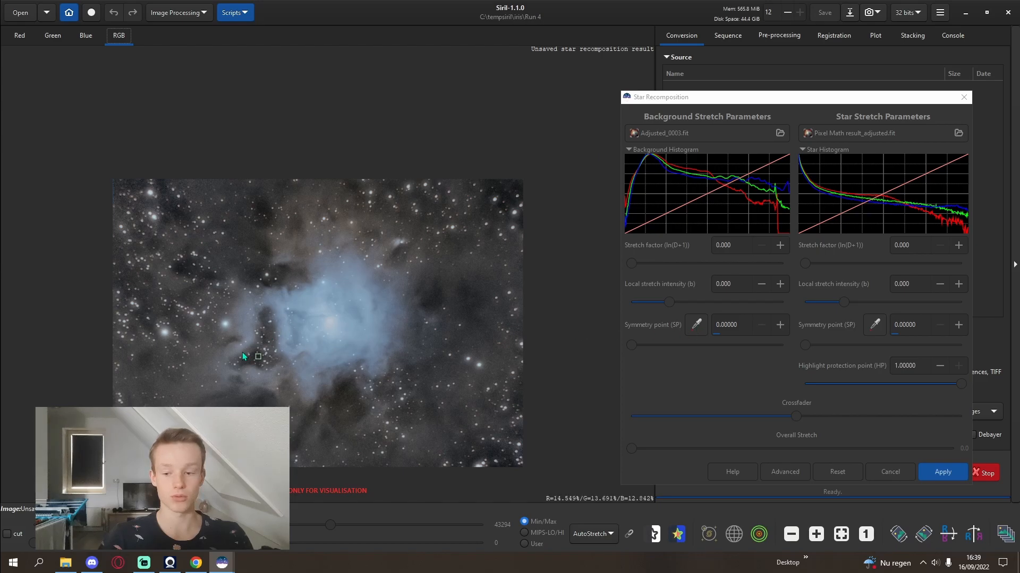
{"action": "scroll", "coordinate": [247, 355], "scroll_direction": "up", "scroll_amount": 5}
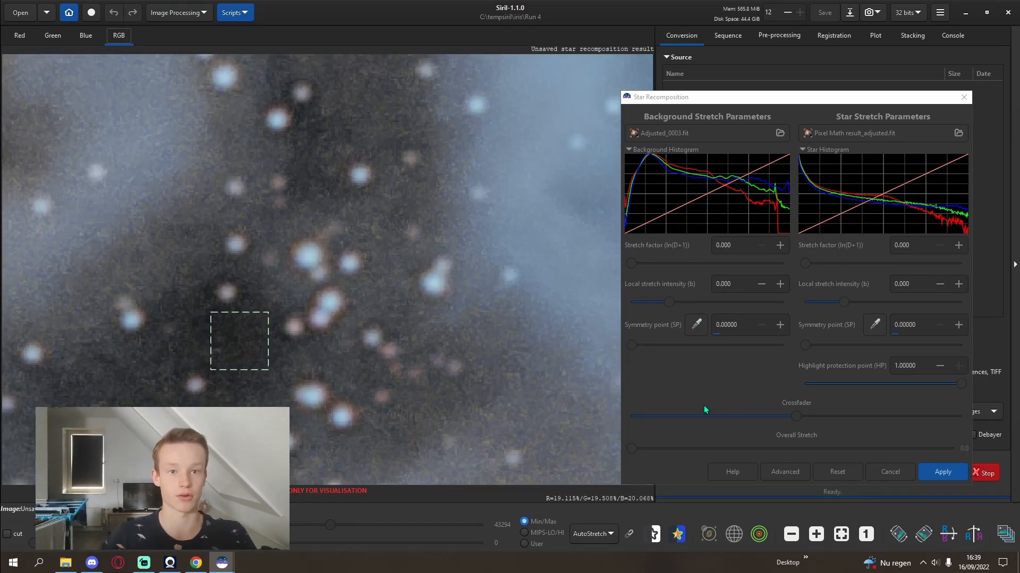
{"action": "left_click", "coordinate": [86, 35]}
{"action": "scroll", "coordinate": [218, 331], "scroll_direction": "down", "scroll_amount": 5}
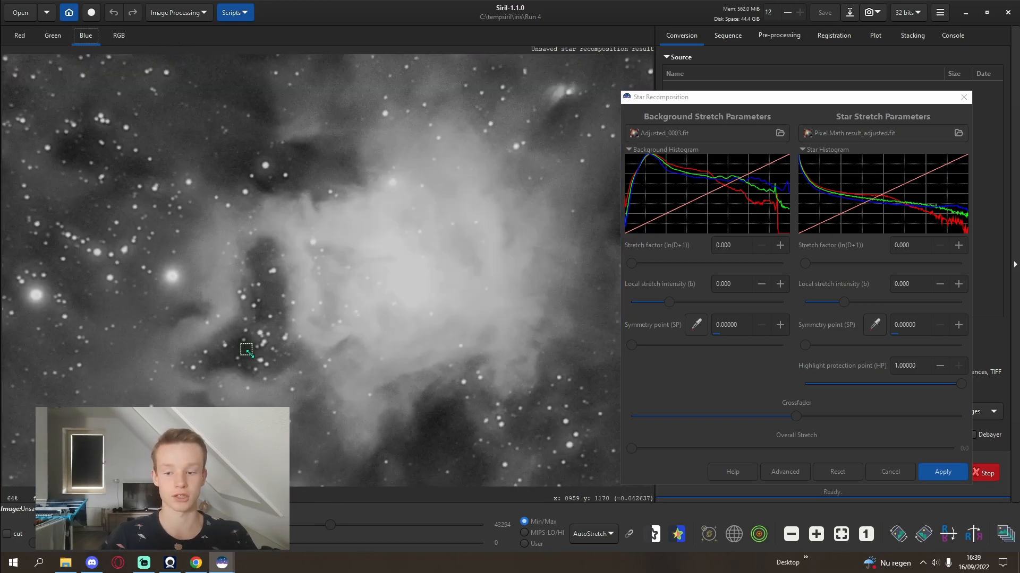
{"action": "scroll", "coordinate": [244, 350], "scroll_direction": "up", "scroll_amount": 8}
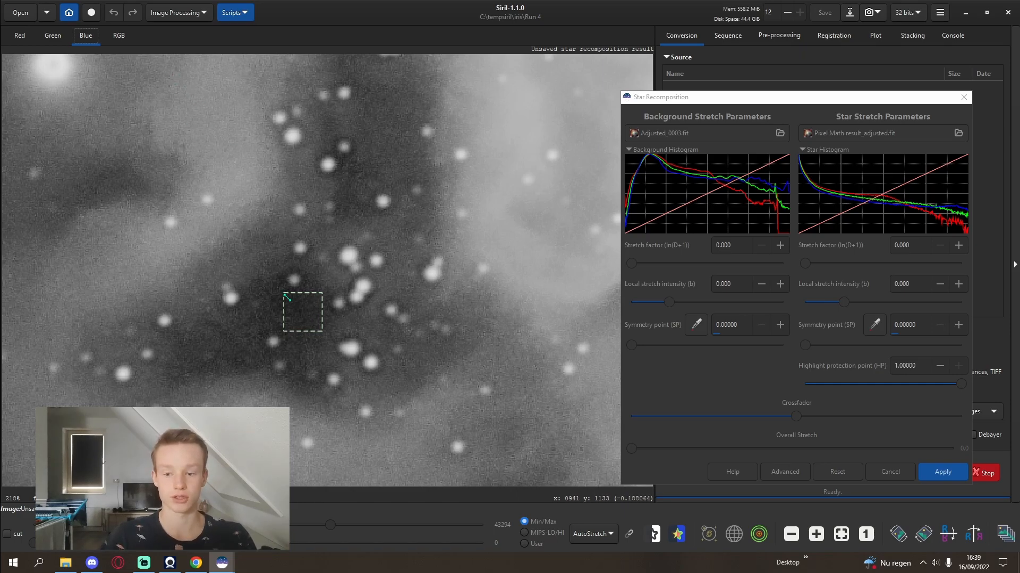
Return to the RGB view and sample the background and star symmetry points from the selected dark patch.
{"action": "left_click", "coordinate": [124, 43]}
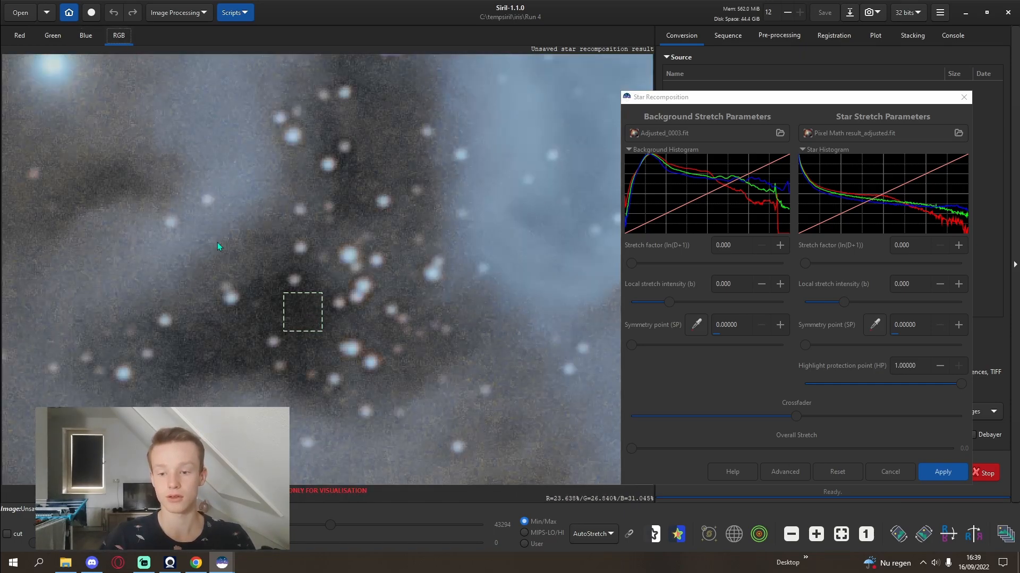
{"action": "left_click", "coordinate": [696, 326]}
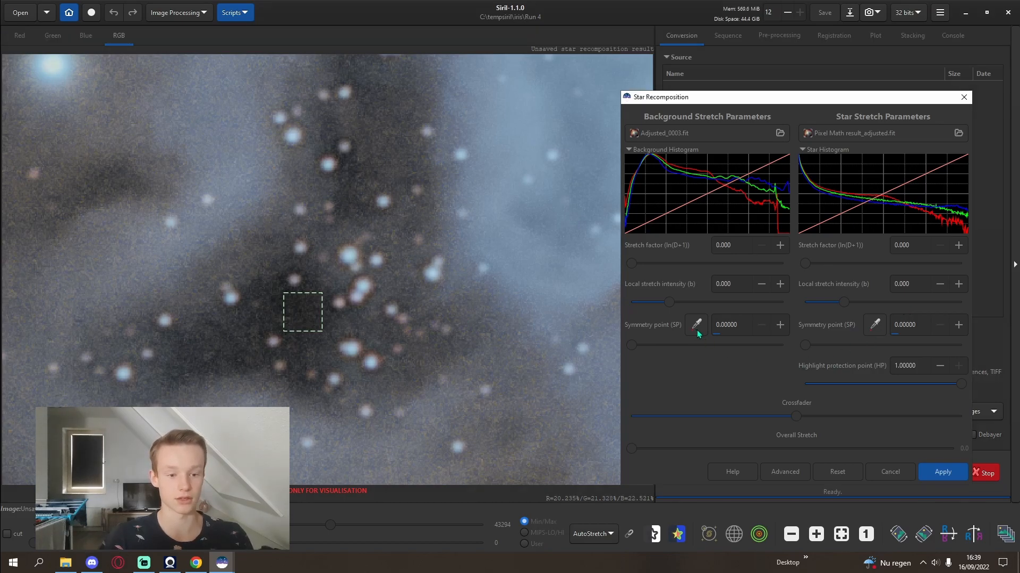
{"action": "left_click", "coordinate": [875, 327]}
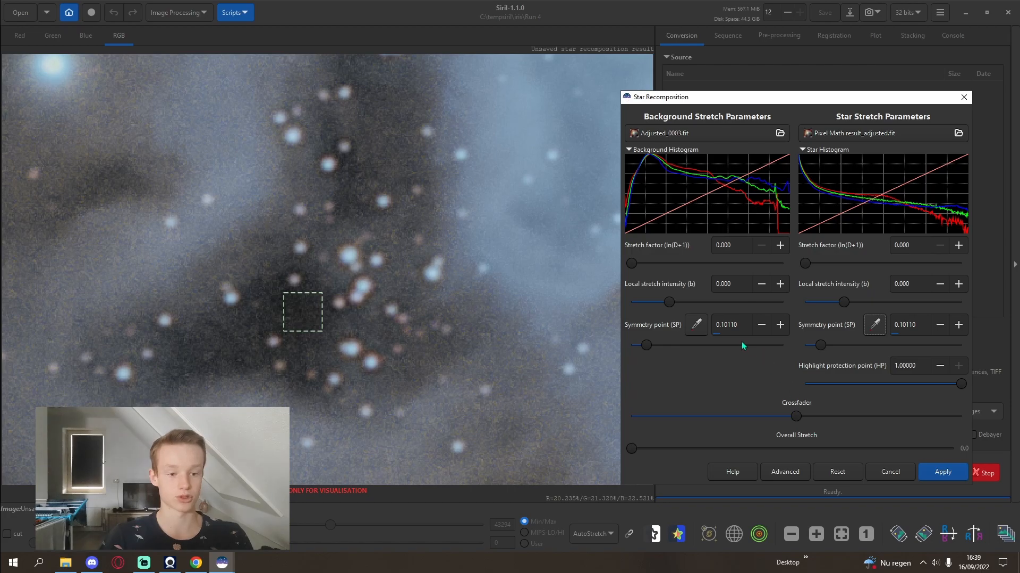
Set the background stretch factor to 0.565 and its local stretch intensity to -3.799.
{"action": "scroll", "coordinate": [307, 299], "scroll_direction": "down", "scroll_amount": 5}
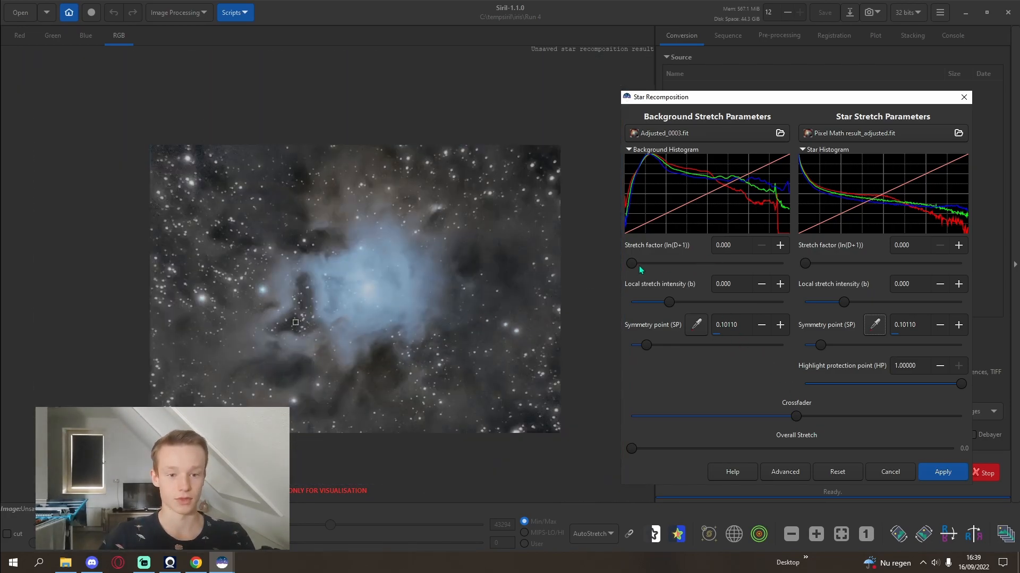
{"action": "left_click_drag", "start_coordinate": [632, 265], "coordinate": [657, 265]}
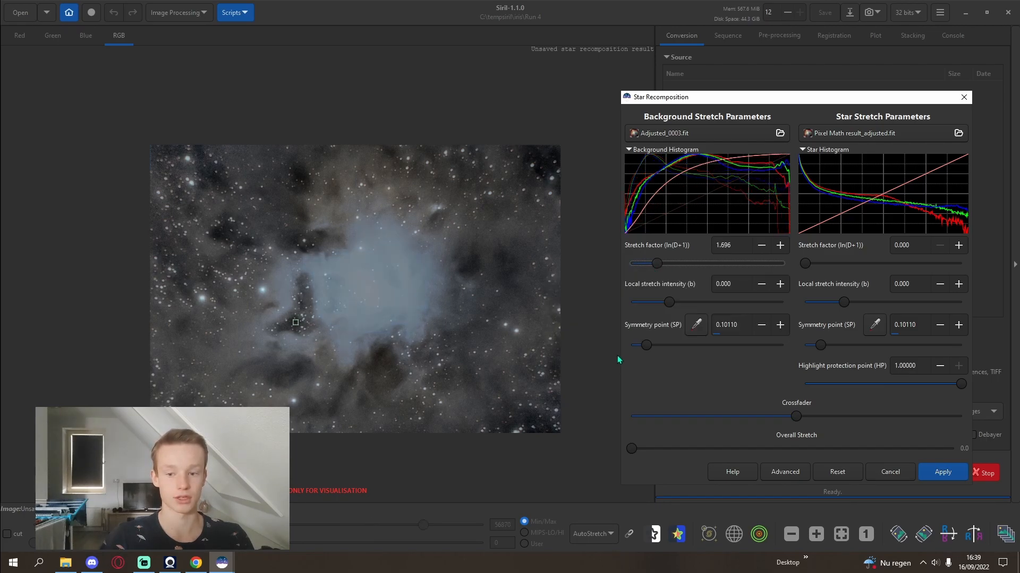
{"action": "left_click", "coordinate": [648, 264]}
{"action": "left_click_drag", "start_coordinate": [669, 302], "coordinate": [633, 311]}
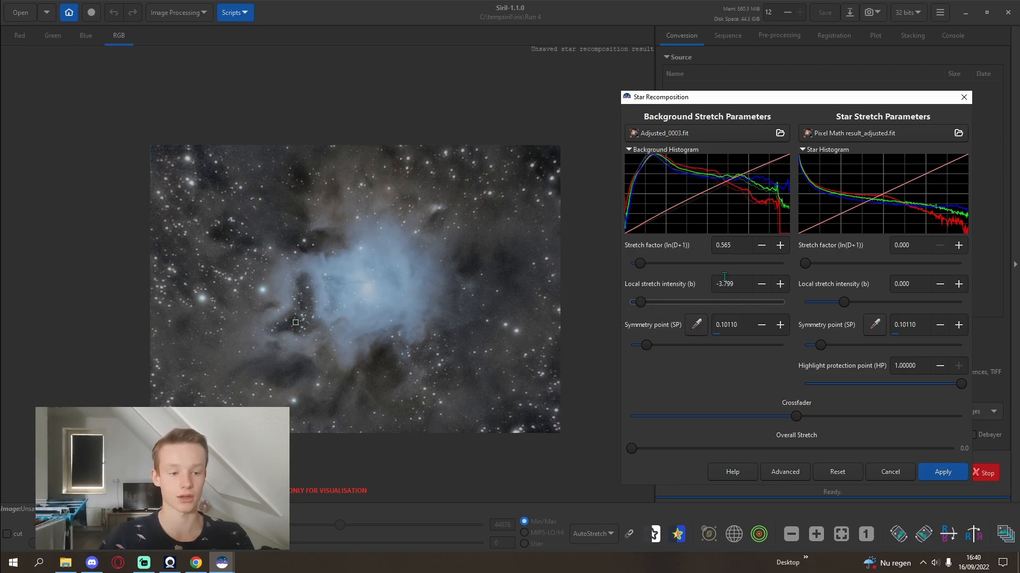
Try a star stretch factor of 1.507, reset it to 0.000, and inspect the stars up close.
{"action": "left_click_drag", "start_coordinate": [805, 264], "coordinate": [830, 268]}
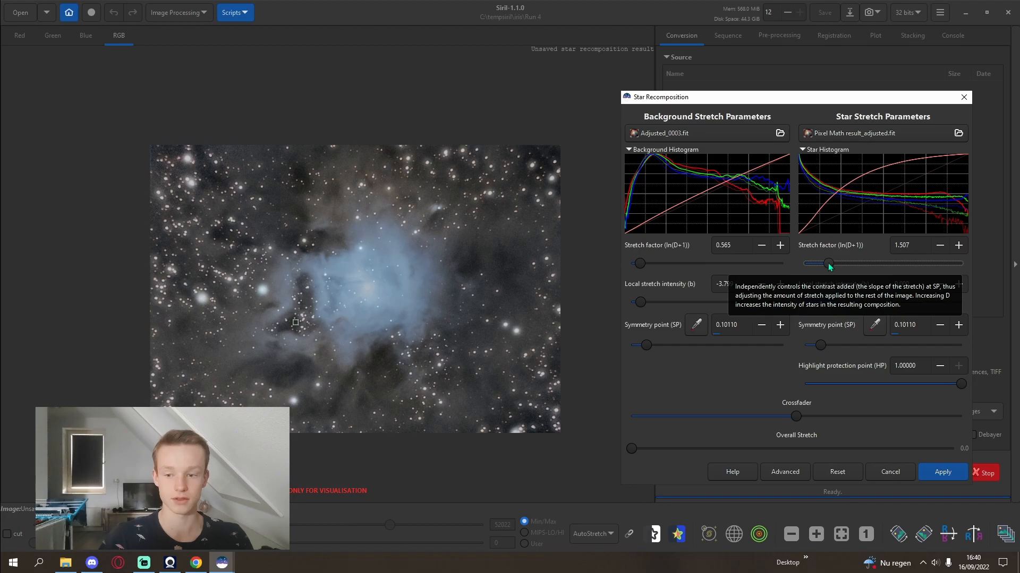
{"action": "left_click_drag", "start_coordinate": [830, 265], "coordinate": [801, 264]}
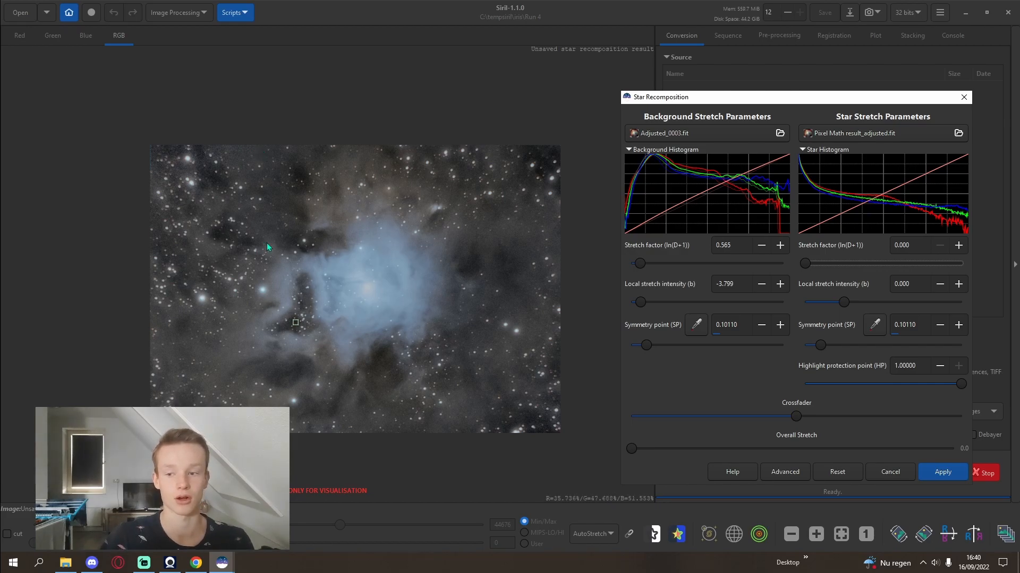
{"action": "scroll", "coordinate": [189, 305], "scroll_direction": "up", "scroll_amount": 3}
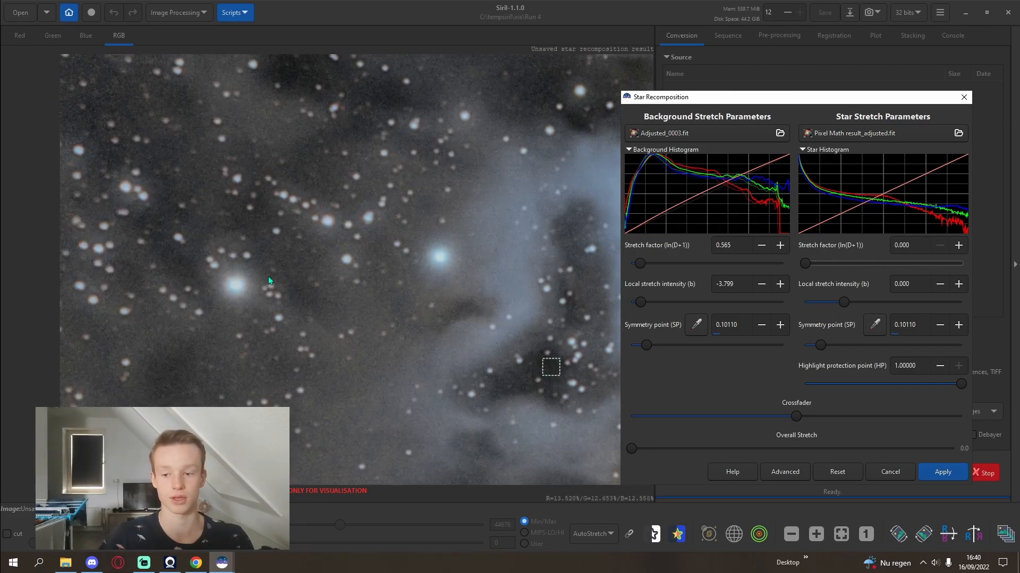
{"action": "scroll", "coordinate": [206, 273], "scroll_direction": "down", "scroll_amount": 3}
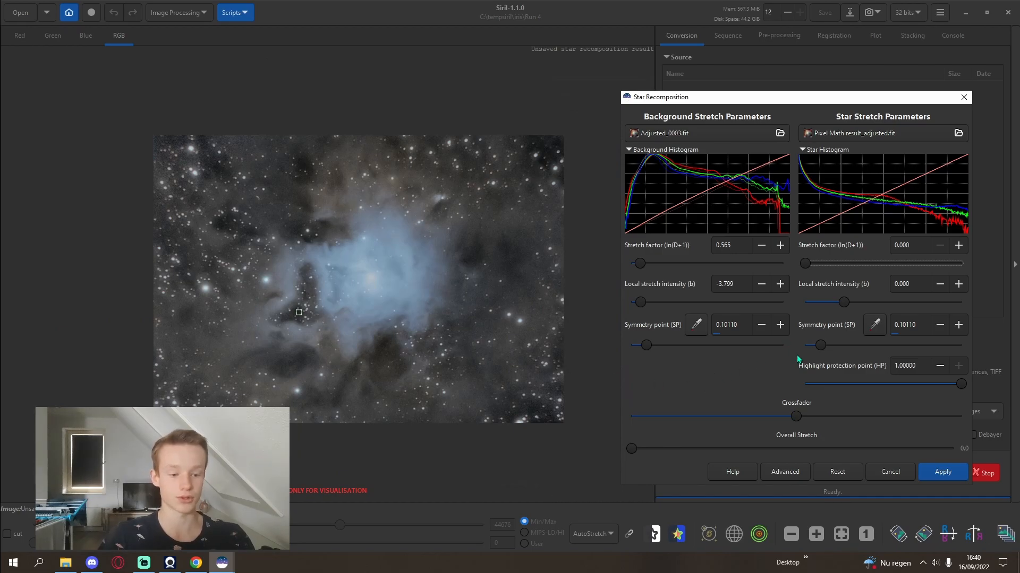
Show the advanced stretch parameters and set the star stretch type to Inverse generalised hyperbolic transform.
{"action": "left_click", "coordinate": [791, 471]}
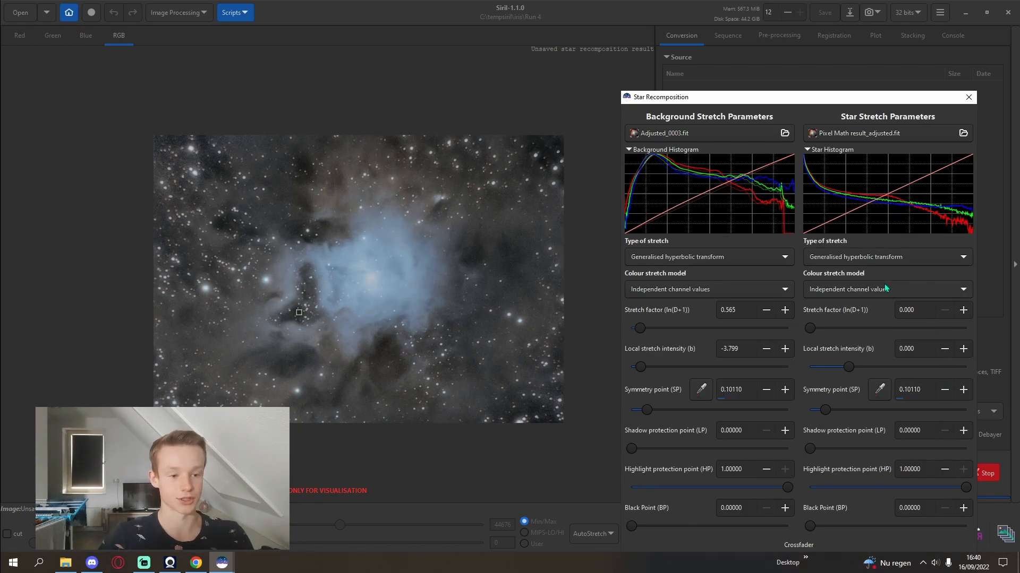
{"action": "left_click", "coordinate": [845, 258]}
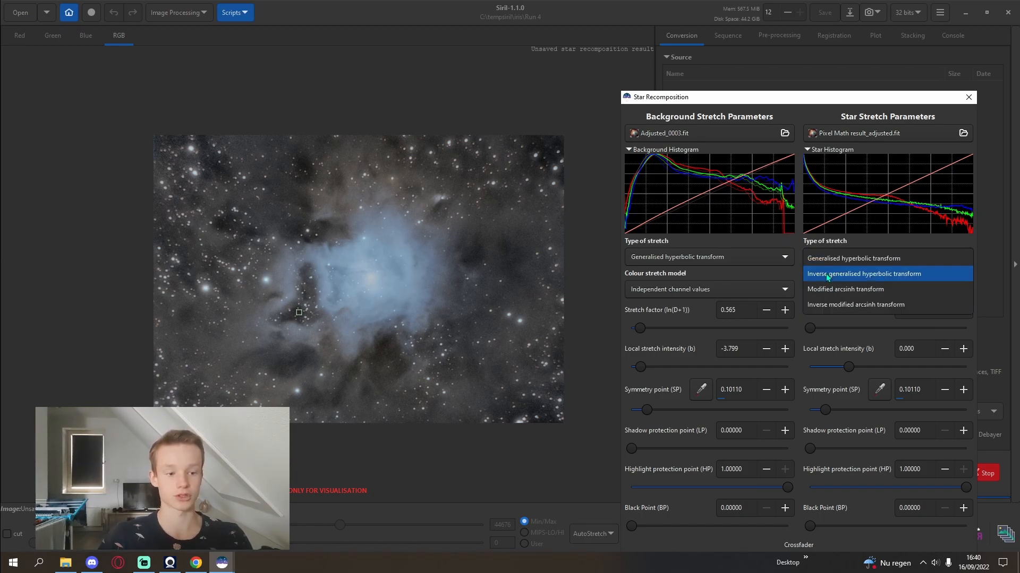
{"action": "left_click", "coordinate": [828, 275]}
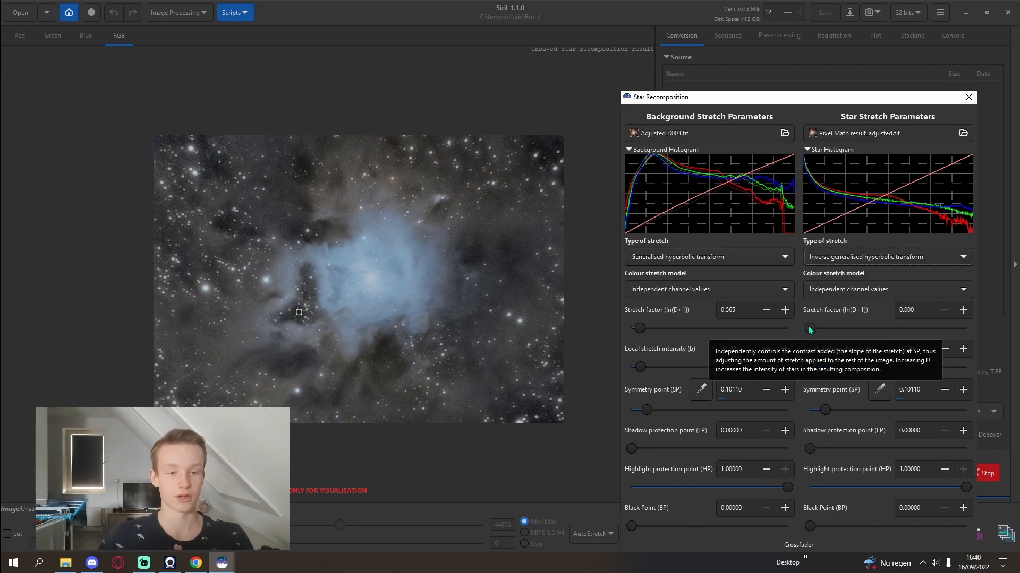
Set the star stretch factor to 0.890 and slightly raise the stars' local stretch intensity.
{"action": "left_click_drag", "start_coordinate": [811, 326], "coordinate": [837, 328]}
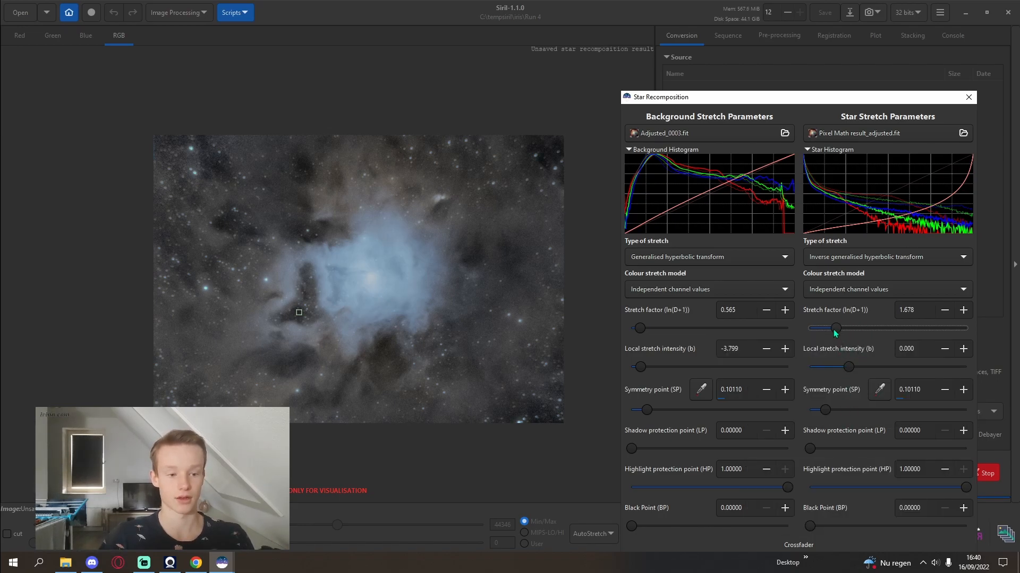
{"action": "left_click_drag", "start_coordinate": [835, 329], "coordinate": [824, 328]}
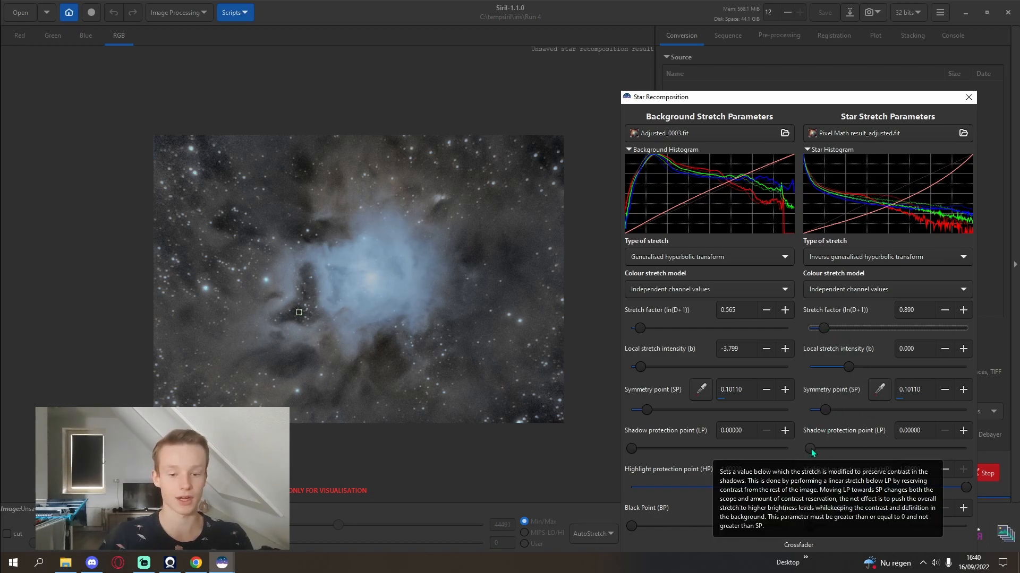
{"action": "left_click_drag", "start_coordinate": [849, 367], "coordinate": [862, 366]}
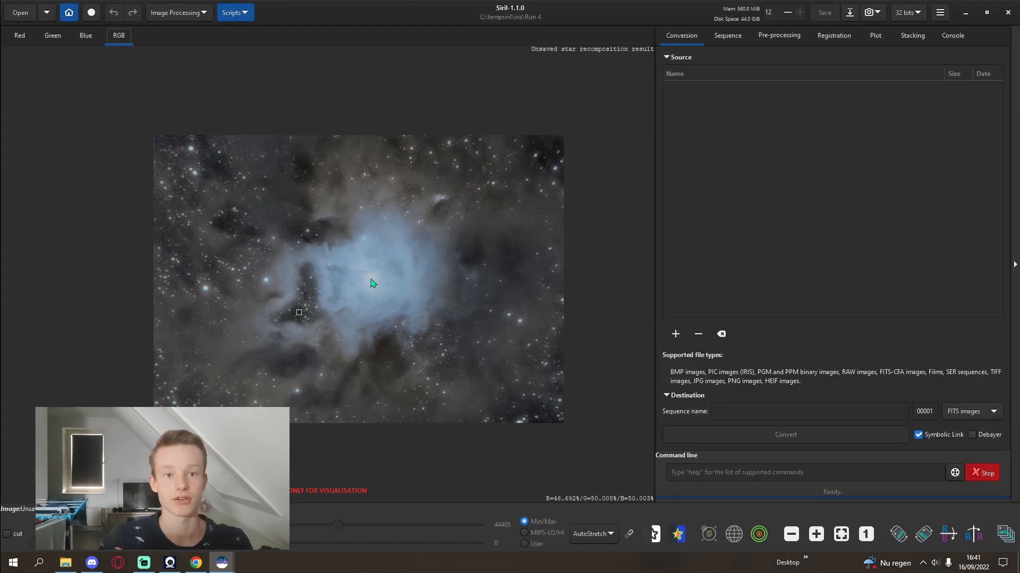
Open Generalised Hyperbolic Stretch Transformations and sample the symmetry point from the selected dark patch in the blue channel.
{"action": "left_click", "coordinate": [184, 12]}
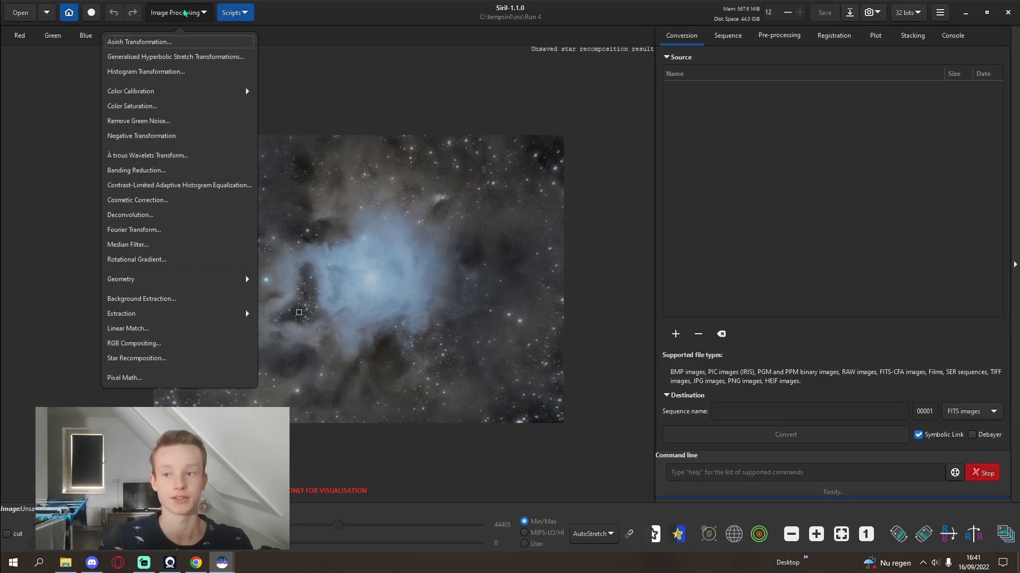
{"action": "left_click", "coordinate": [162, 57]}
{"action": "left_click_drag", "start_coordinate": [315, 130], "coordinate": [576, 98]}
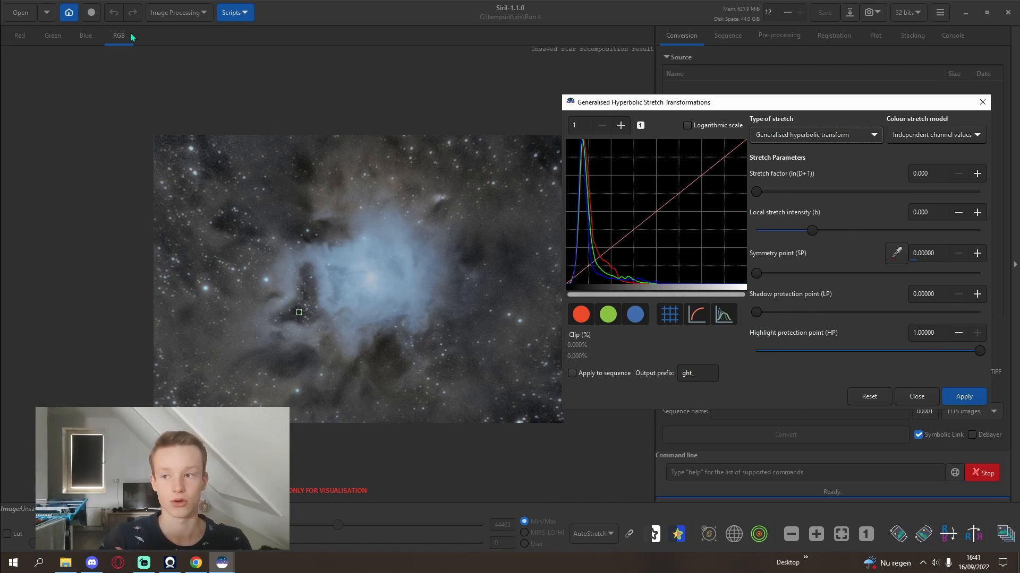
{"action": "left_click", "coordinate": [85, 35]}
{"action": "scroll", "coordinate": [316, 325], "scroll_direction": "up", "scroll_amount": 3}
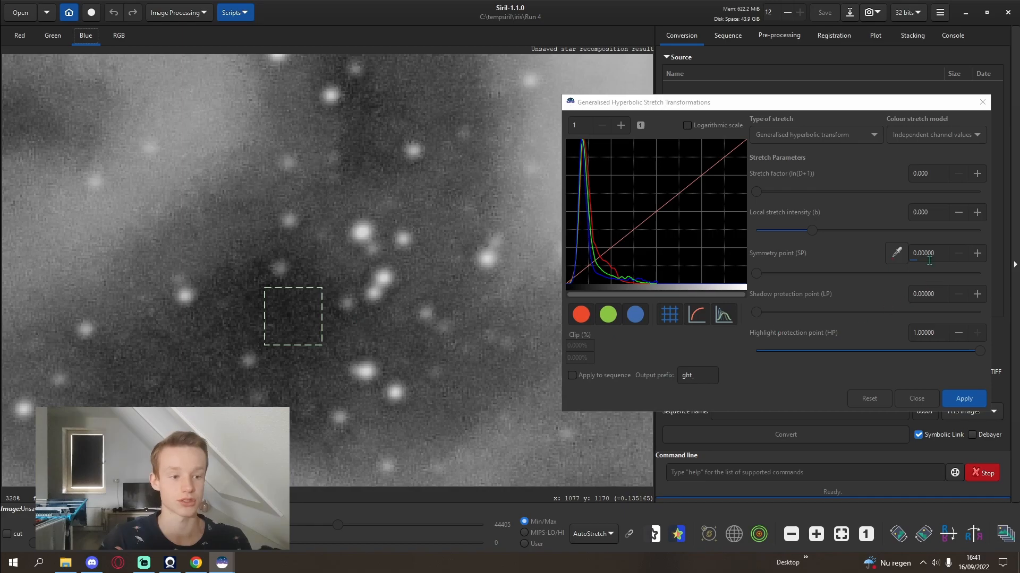
{"action": "left_click", "coordinate": [895, 254]}
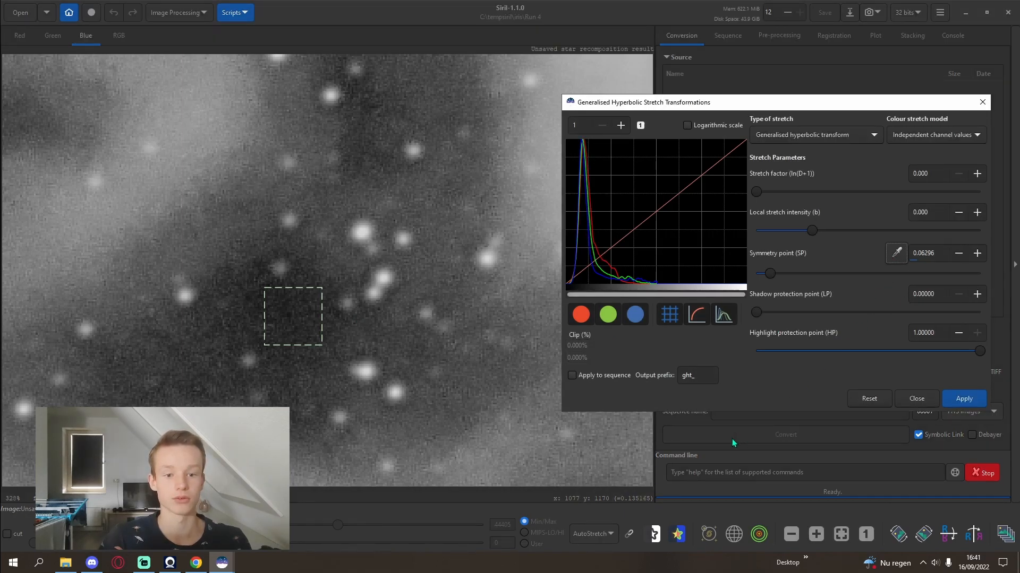
Return to the RGB view of the whole image and close the stretch dialog without applying.
{"action": "scroll", "coordinate": [294, 289], "scroll_direction": "down", "scroll_amount": 4}
{"action": "left_click", "coordinate": [119, 35]}
{"action": "scroll", "coordinate": [151, 282], "scroll_direction": "down", "scroll_amount": 3}
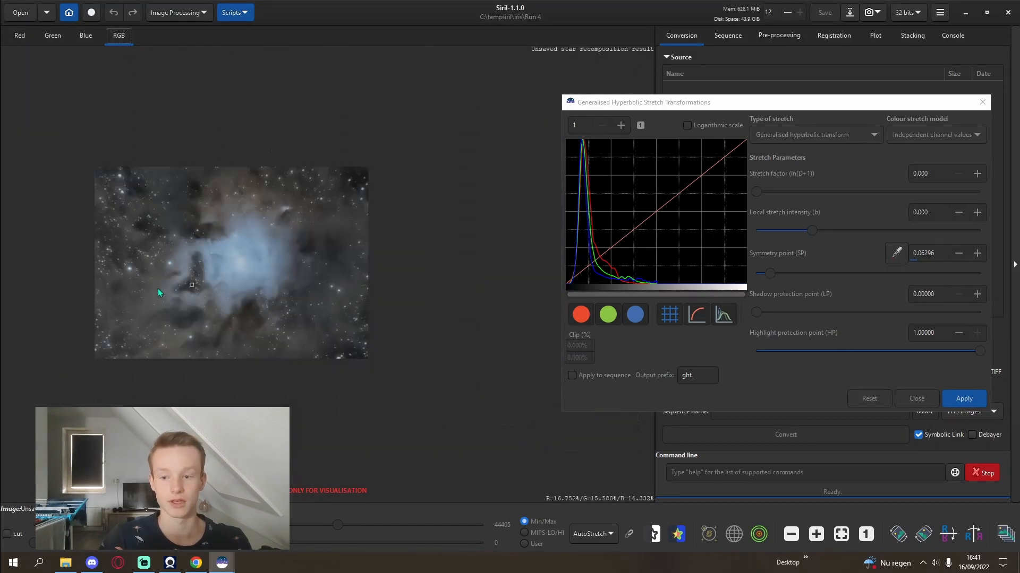
{"action": "scroll", "coordinate": [160, 293], "scroll_direction": "up", "scroll_amount": 2}
{"action": "key", "text": "Escape"}
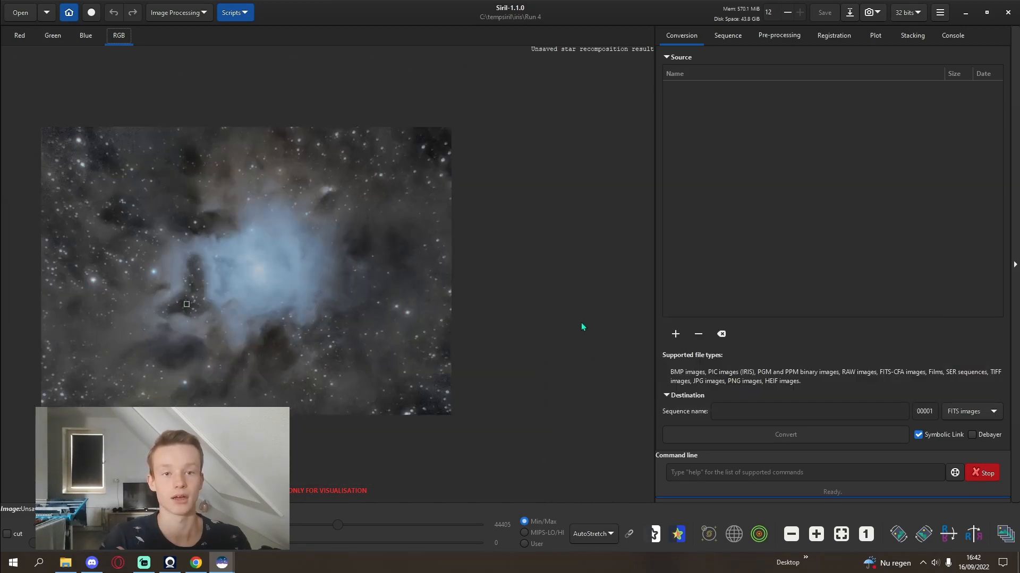